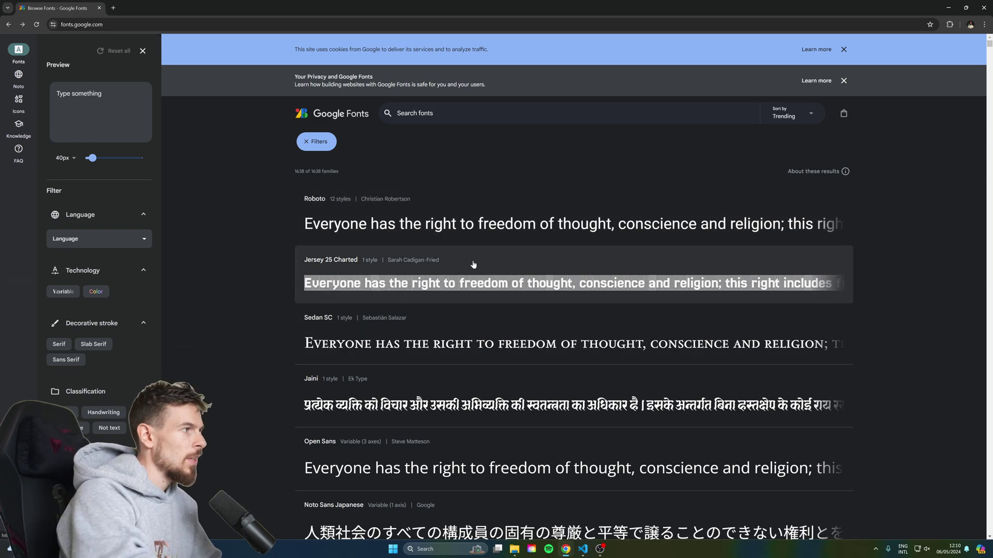
# - Open the Roboto family and examine its available weights and italic styles
pyautogui.click(390, 207)
pyautogui.scroll(-4, 336, 311)
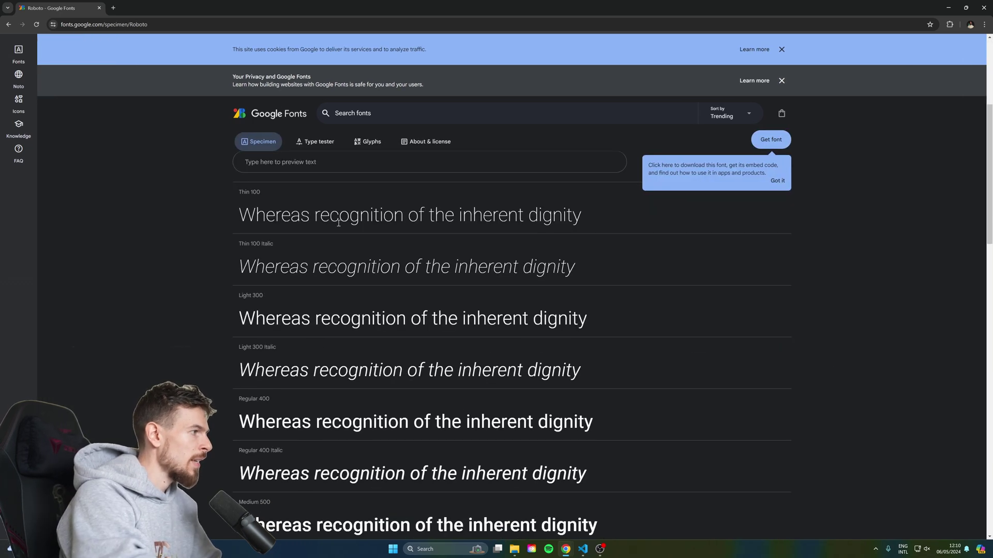
pyautogui.scroll(-8, 338, 221)
pyautogui.scroll(3, 336, 342)
pyautogui.scroll(-4, 335, 343)
pyautogui.scroll(14, 336, 331)
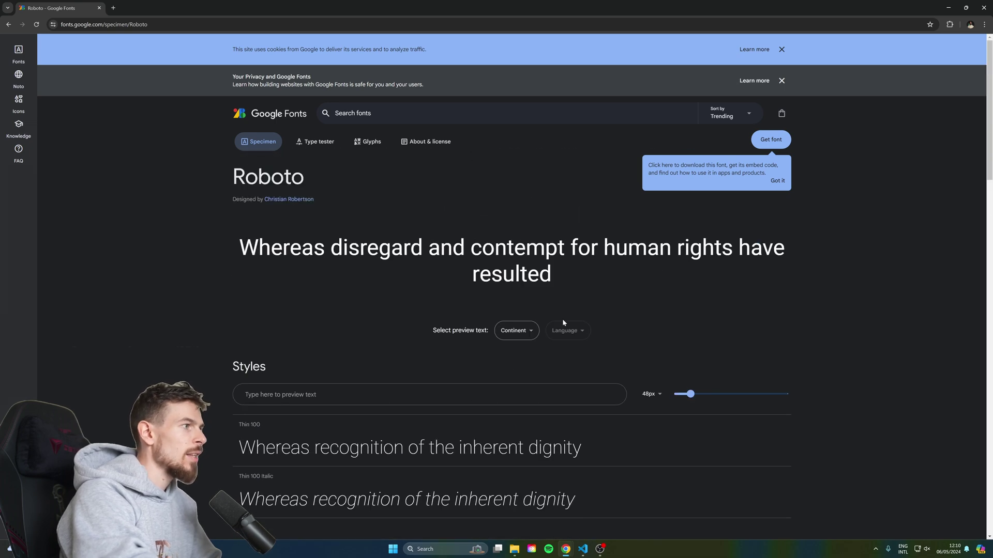
# - Preview the custom text "asdasdasdxccvxcv udsfhsudf]\" across all Roboto styles and look through them
pyautogui.moveTo(332, 450); pyautogui.dragTo(538, 450)
pyautogui.tripleClick(449, 454)
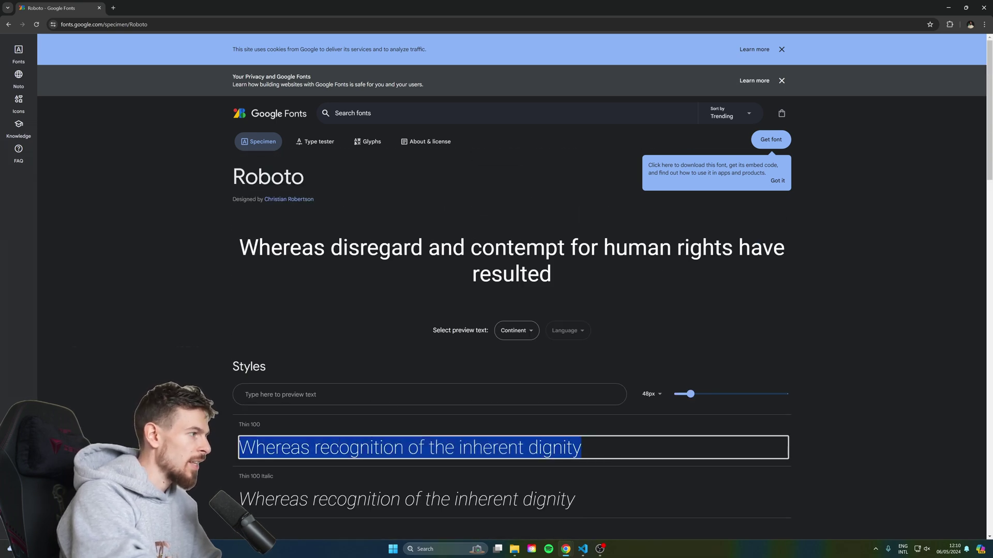
pyautogui.scroll(-3, 449, 461)
pyautogui.write('asdasdasdxccvxcv')
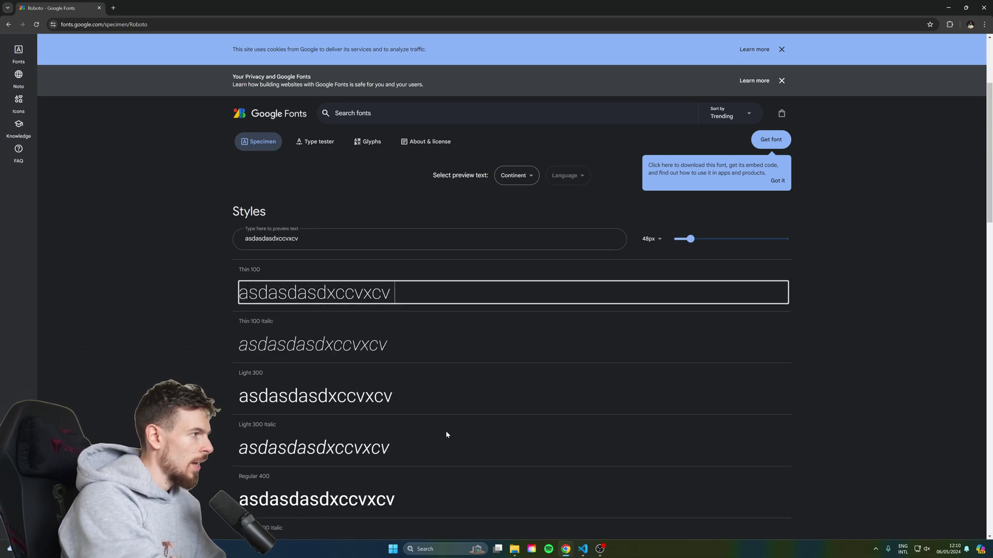
pyautogui.write(' udsfhsudf]\\')
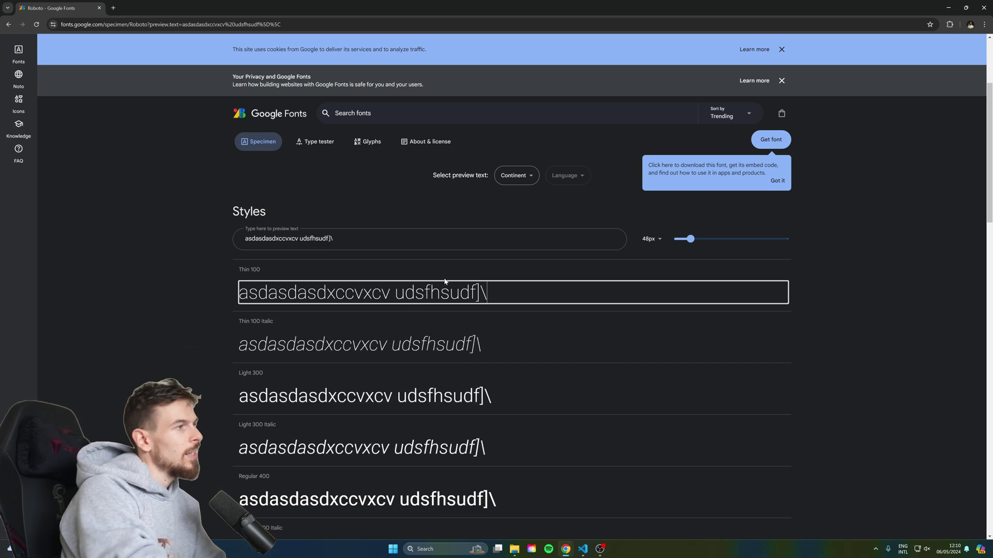
pyautogui.scroll(-13, 476, 305)
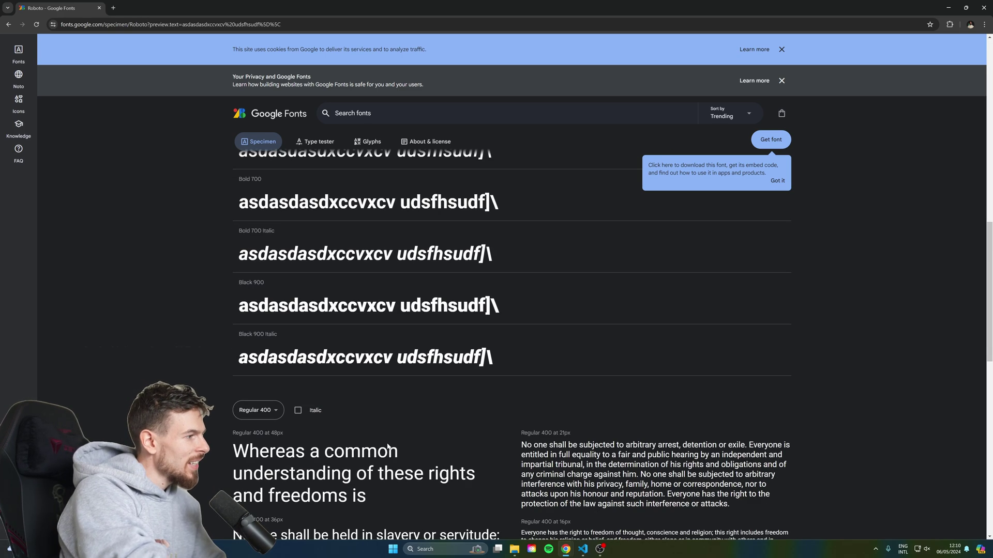
pyautogui.scroll(-4, 434, 341)
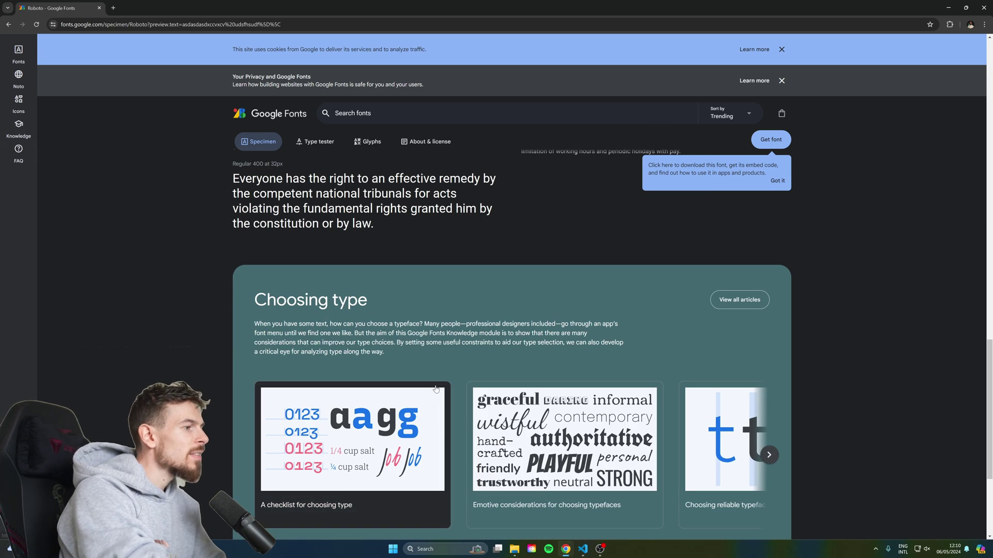
pyautogui.scroll(6, 367, 161)
pyautogui.scroll(7, 367, 160)
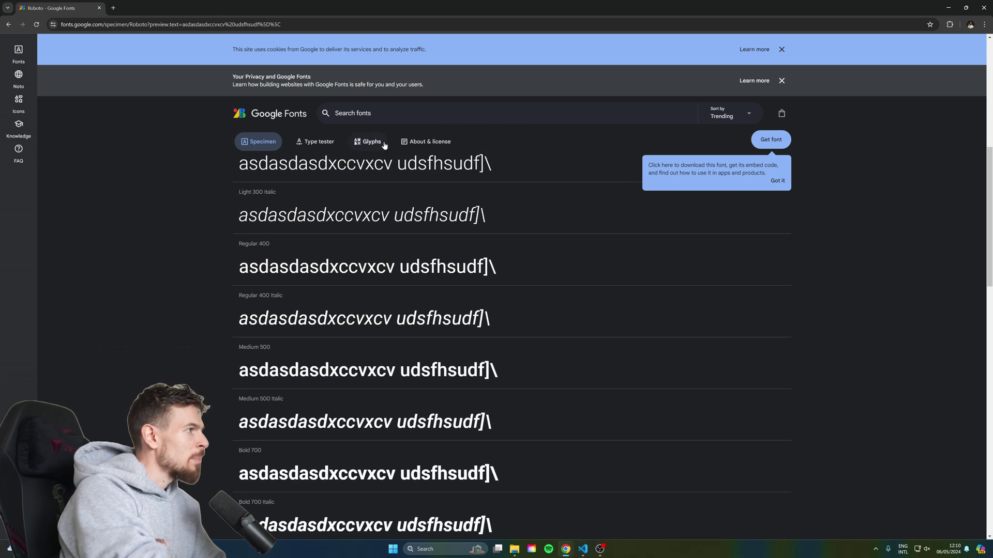
# - Search the web for fontshare in a new browser tab and open the Fontshare site
pyautogui.click(112, 6)
pyautogui.write('fontshare')
pyautogui.press('Return')
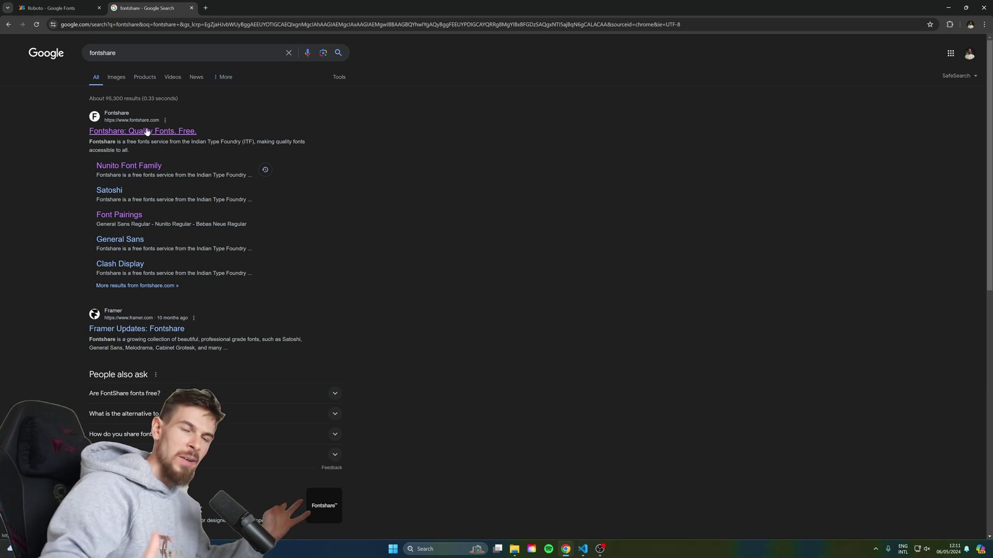
pyautogui.click(147, 131)
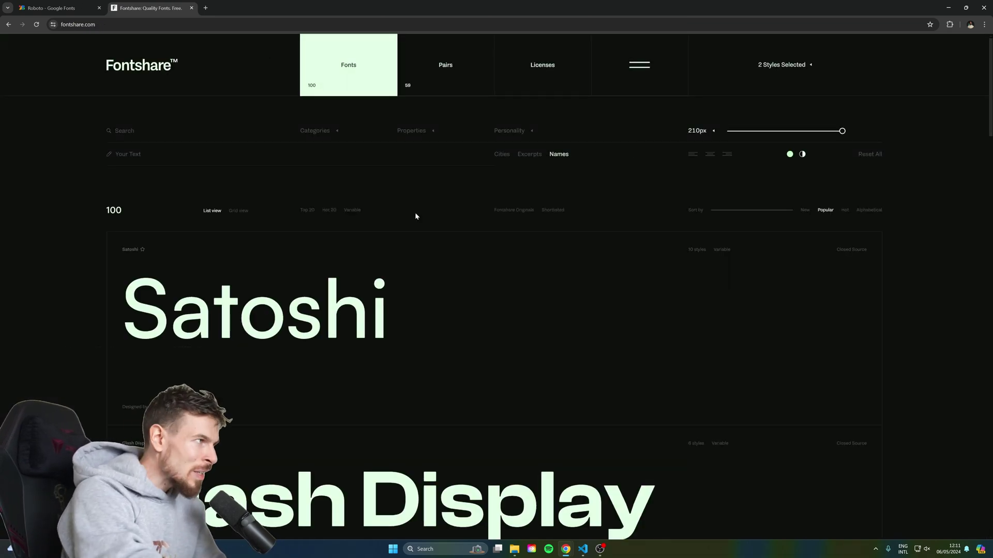
# - Search the Fontshare fonts for "popp" and clear the search to return to the full list
pyautogui.click(169, 133)
pyautogui.write('popp')
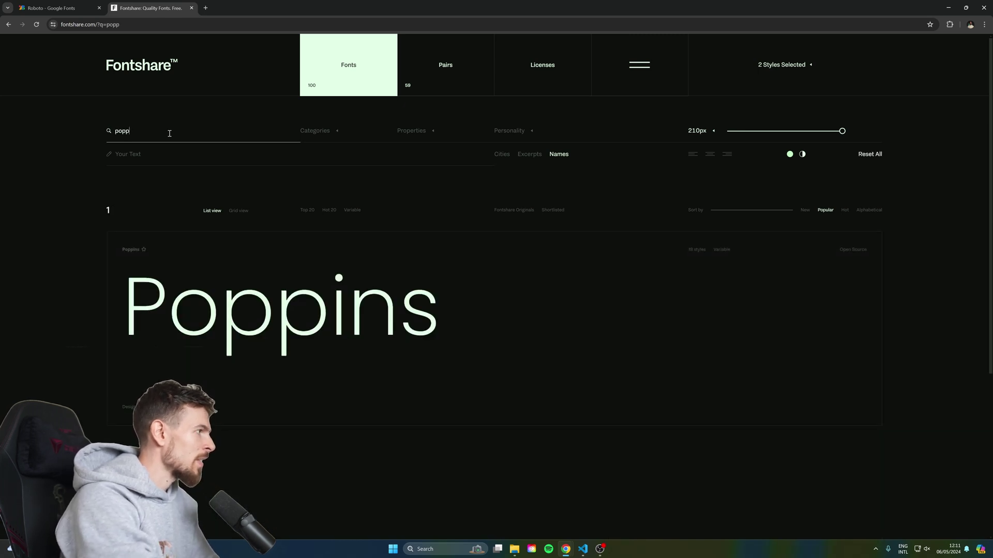
pyautogui.press('BackSpace')
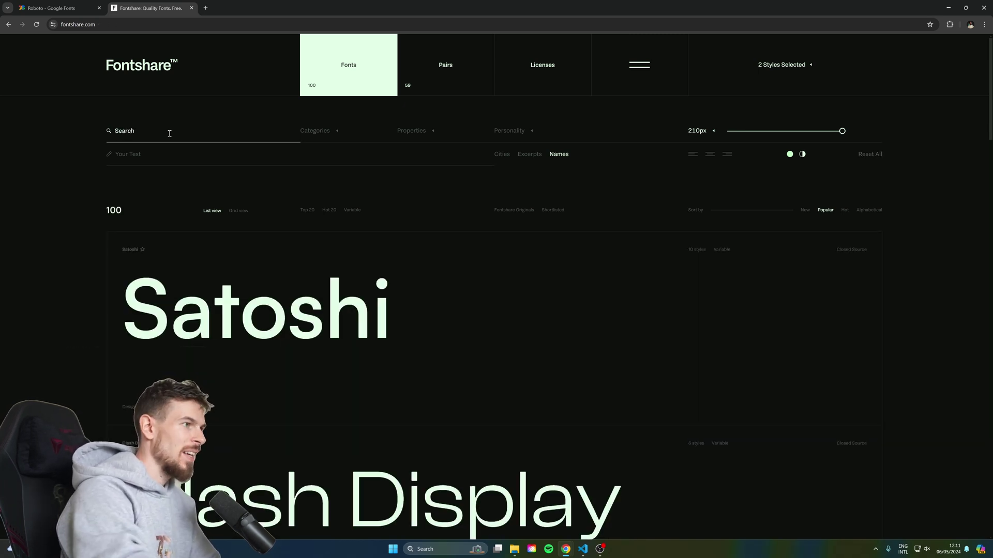
pyautogui.scroll(-2, 310, 238)
pyautogui.scroll(2, 359, 177)
# - Browse the Fontshare font pairs and add the Excon Medium and Ranade Light pair to the selected styles
pyautogui.click(438, 78)
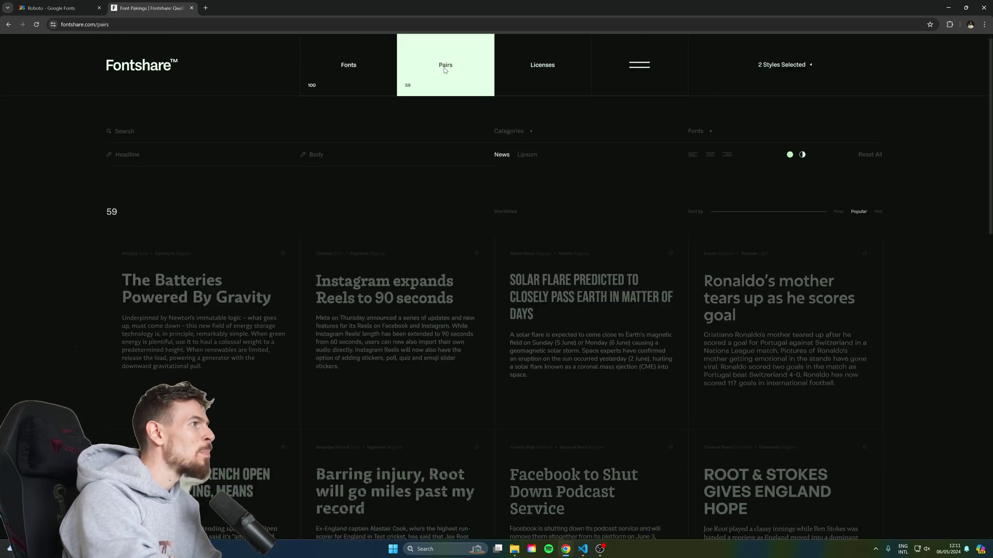
pyautogui.scroll(-2, 354, 255)
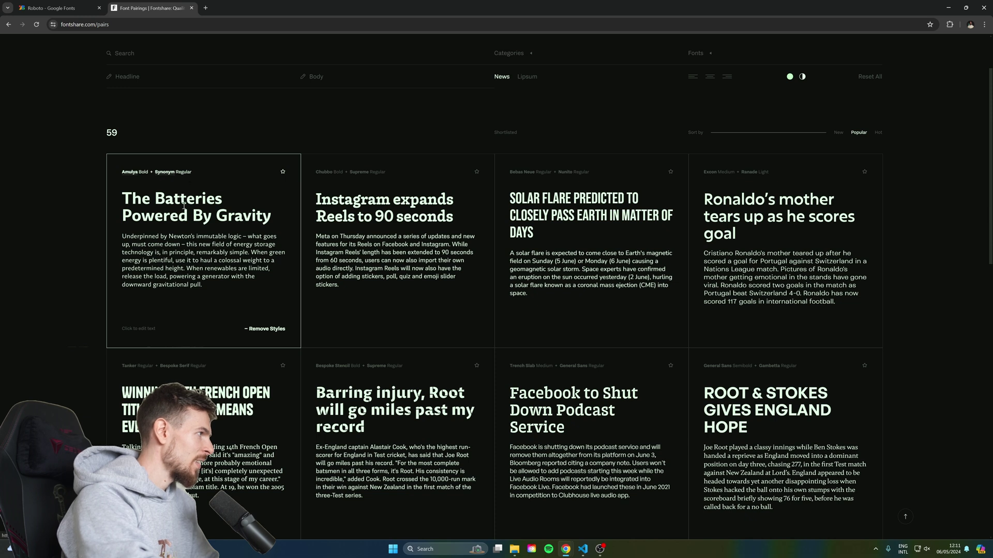
pyautogui.click(143, 222)
pyautogui.click(274, 260)
pyautogui.click(820, 301)
# - Review the selected font styles and agree to the ITF Free Font License to use them
pyautogui.click(805, 67)
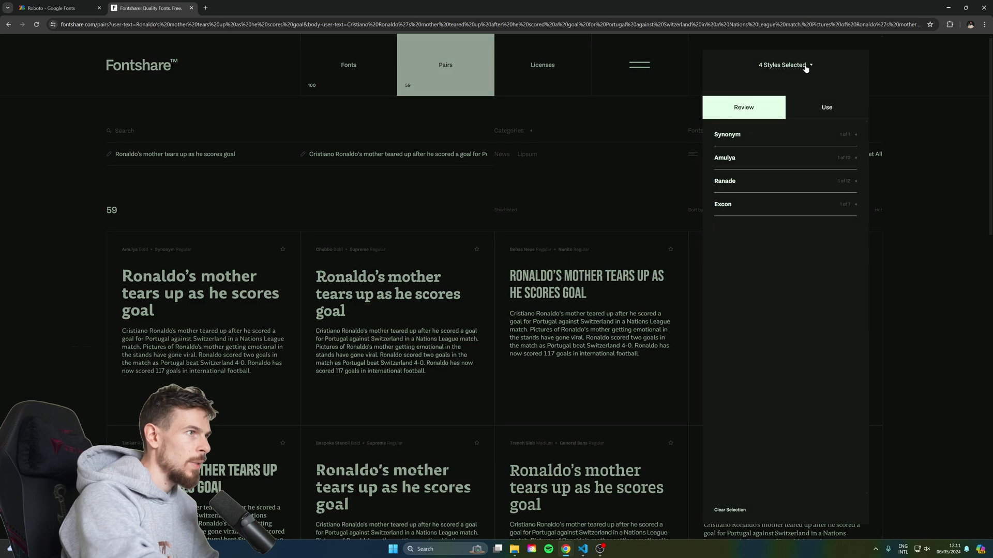
pyautogui.click(826, 107)
pyautogui.click(780, 193)
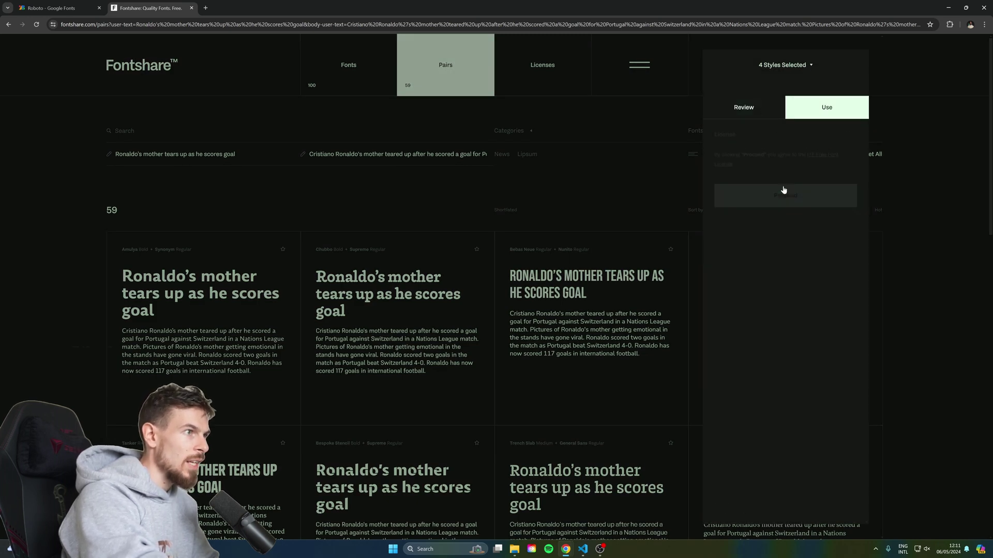
pyautogui.click(786, 165)
pyautogui.click(695, 148)
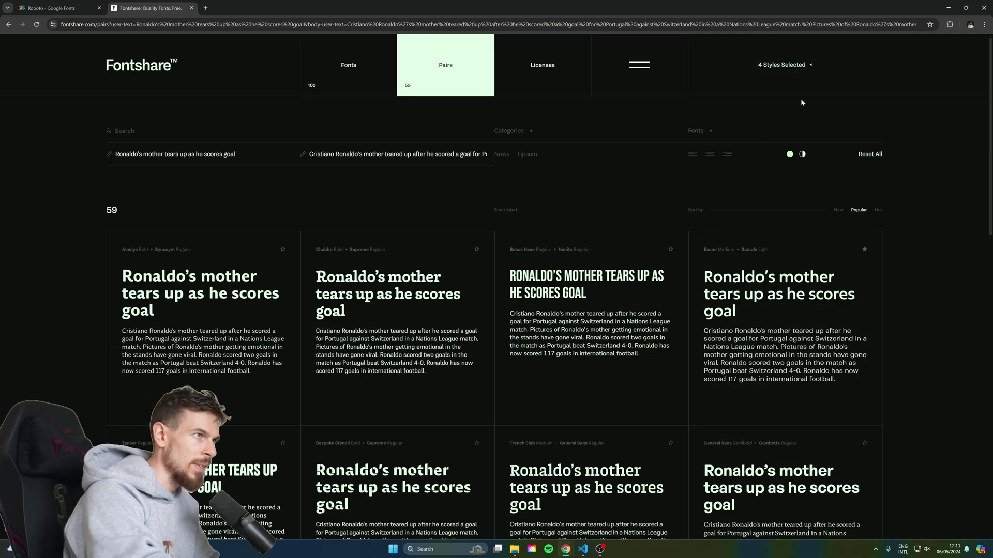
pyautogui.click(791, 64)
pyautogui.click(827, 107)
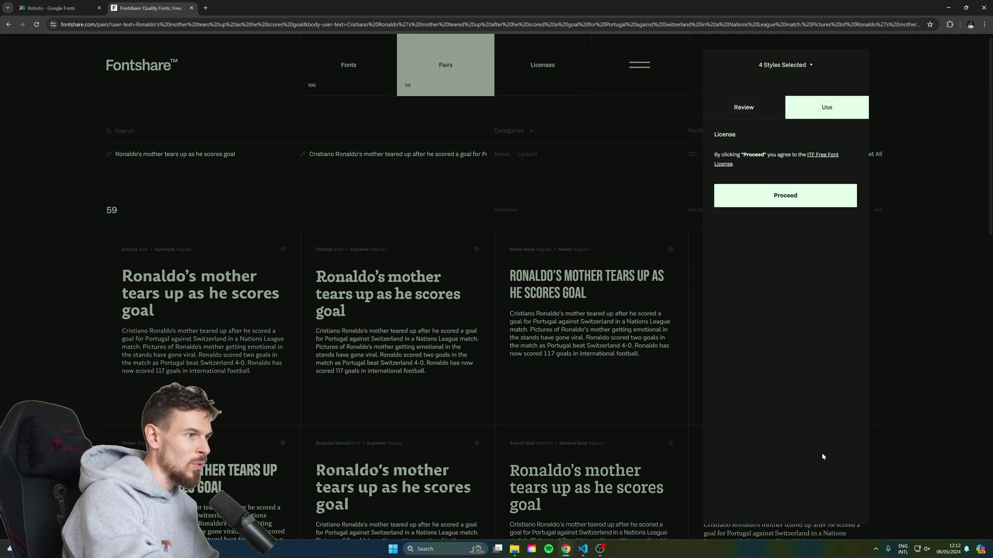
pyautogui.click(786, 199)
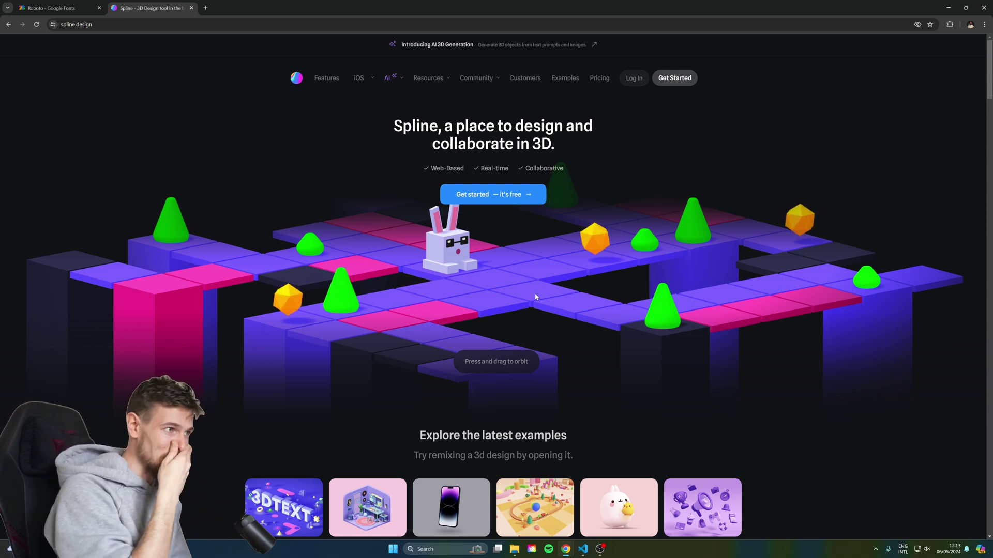
# - Open the Spline community page, browse the shared 3D designs and open one of them
pyautogui.click(476, 77)
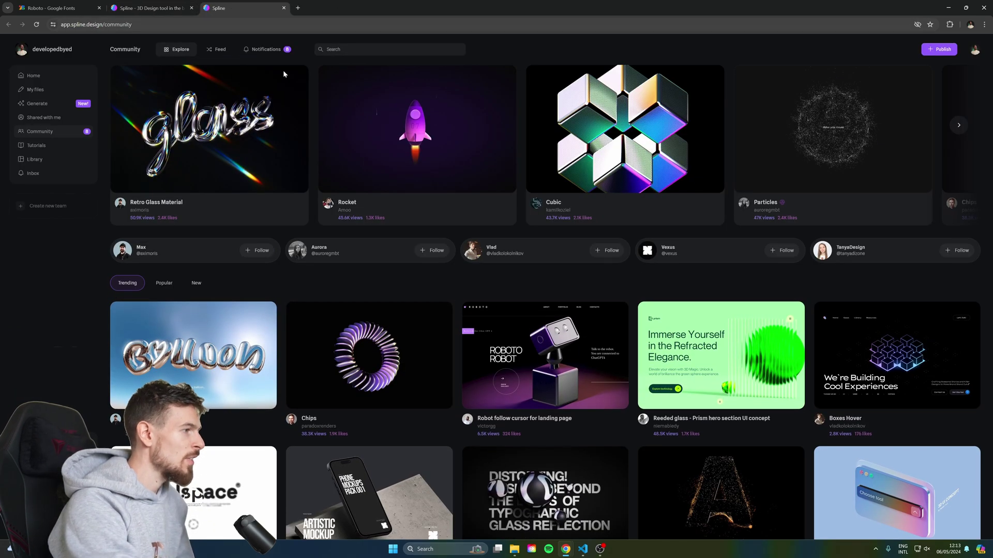
pyautogui.scroll(-3, 384, 319)
pyautogui.click(418, 256)
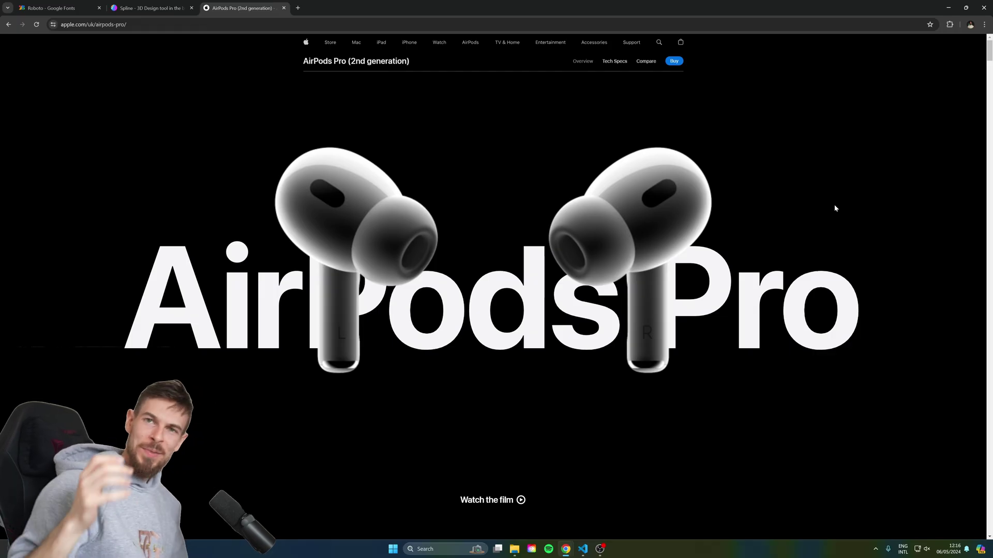
# - Examine the scroll animations on the Apple AirPods Pro page and compare it with the Spline home page
pyautogui.scroll(-2, 830, 209)
pyautogui.scroll(-5, 724, 242)
pyautogui.scroll(-3, 725, 242)
pyautogui.scroll(-3, 760, 277)
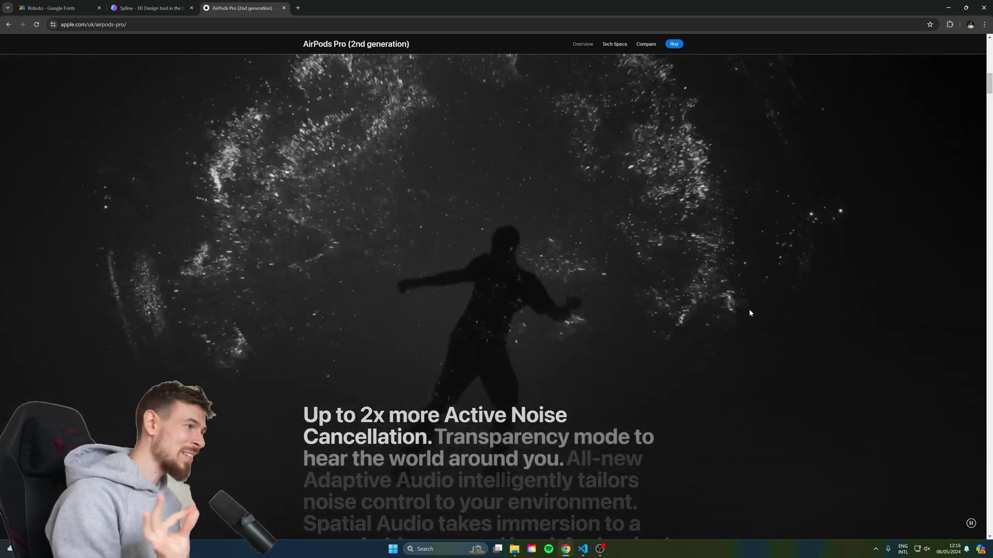
pyautogui.scroll(3, 694, 413)
pyautogui.scroll(10, 694, 414)
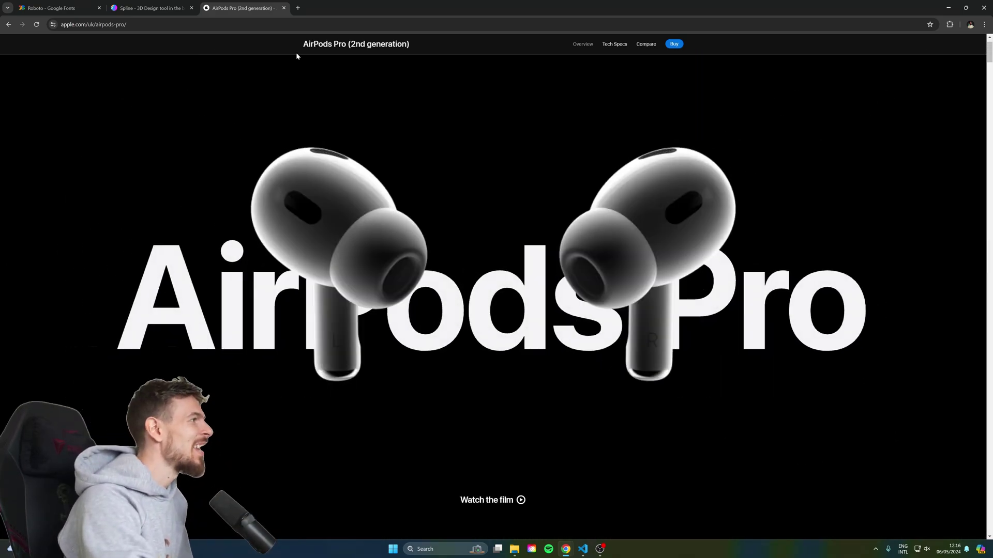
pyautogui.click(149, 8)
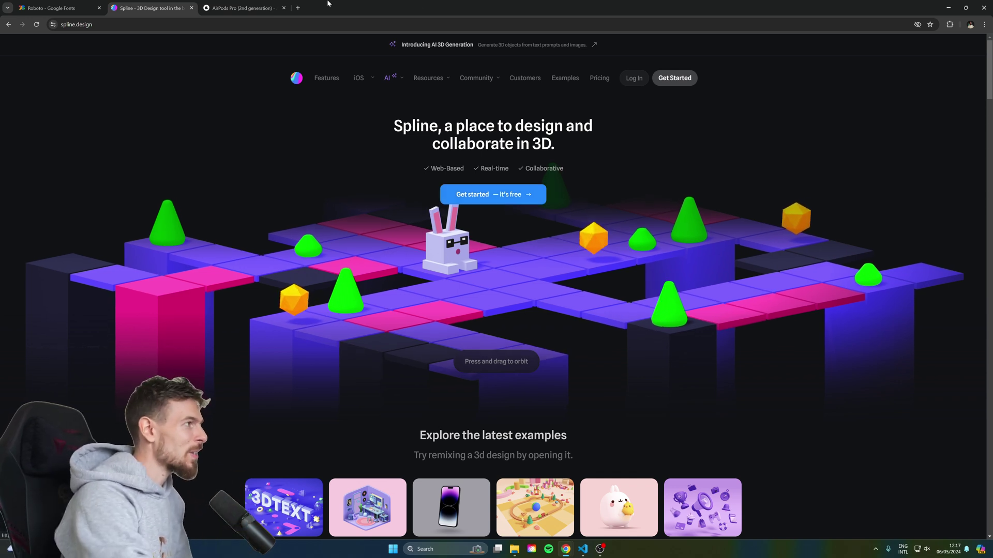
pyautogui.hotkey('ctrl', 'Tab')
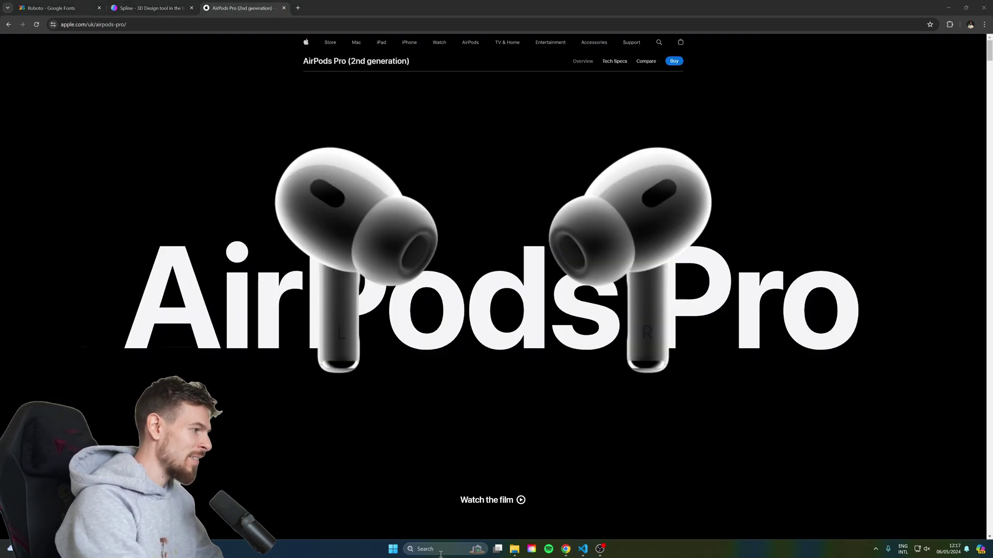
# - Try to launch Blender through its old launcher shortcut, declining to delete that shortcut
pyautogui.click(476, 548)
pyautogui.press('Return')
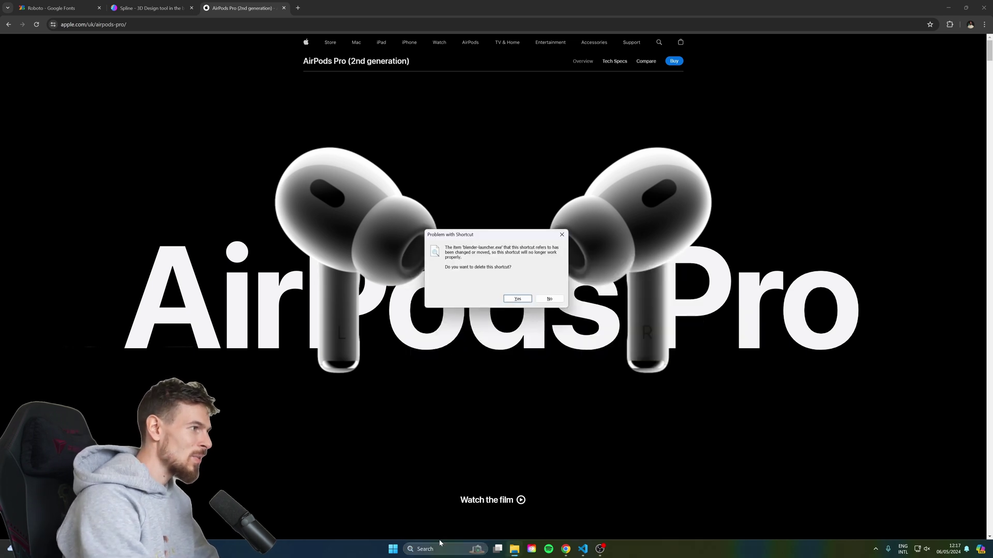
pyautogui.click(548, 299)
# - Search Windows for "blend", launch Blender 4.1 and dismiss its splash screen
pyautogui.click(440, 549)
pyautogui.write('blend')
pyautogui.press('Return')
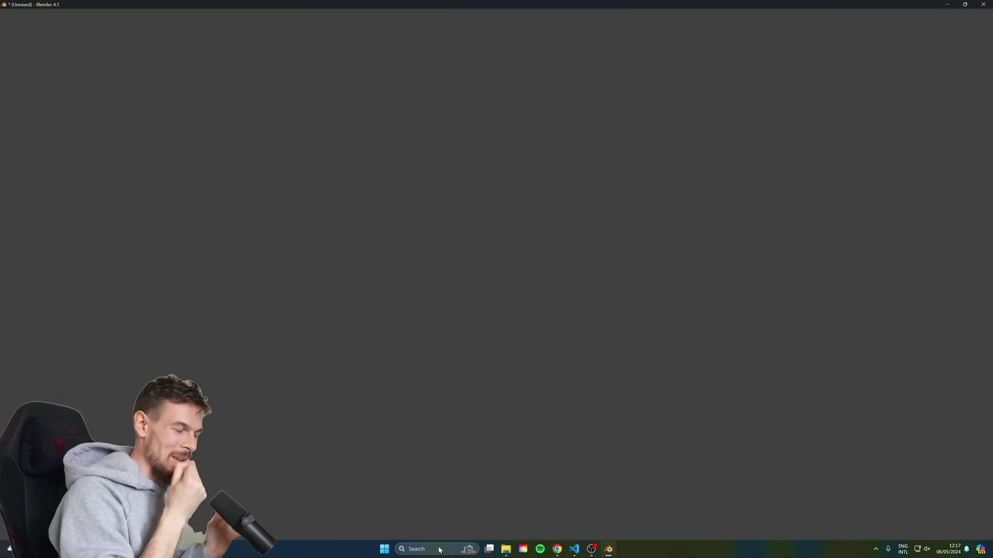
pyautogui.hotkey('alt', 'Tab')
pyautogui.rightClick(773, 394)
pyautogui.click(814, 379)
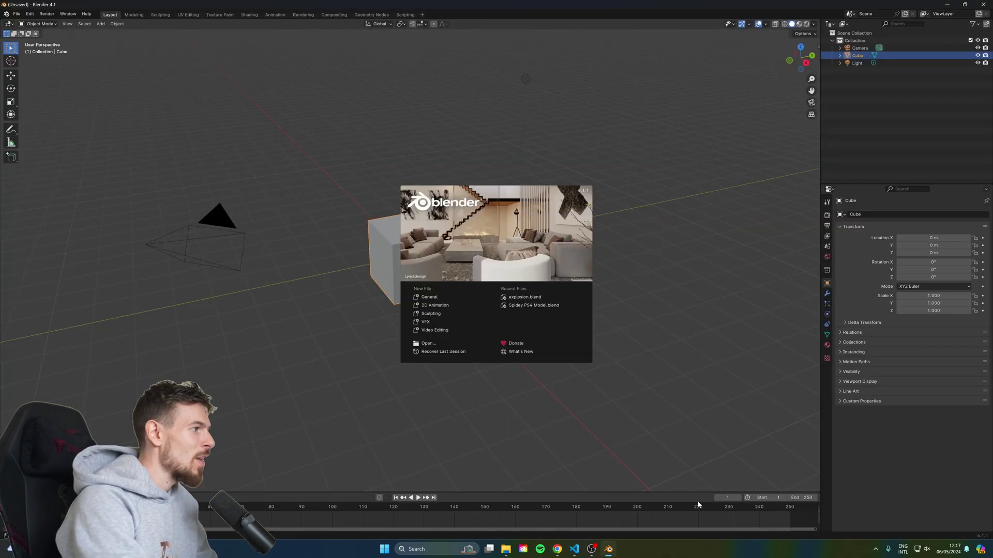
pyautogui.click(603, 366)
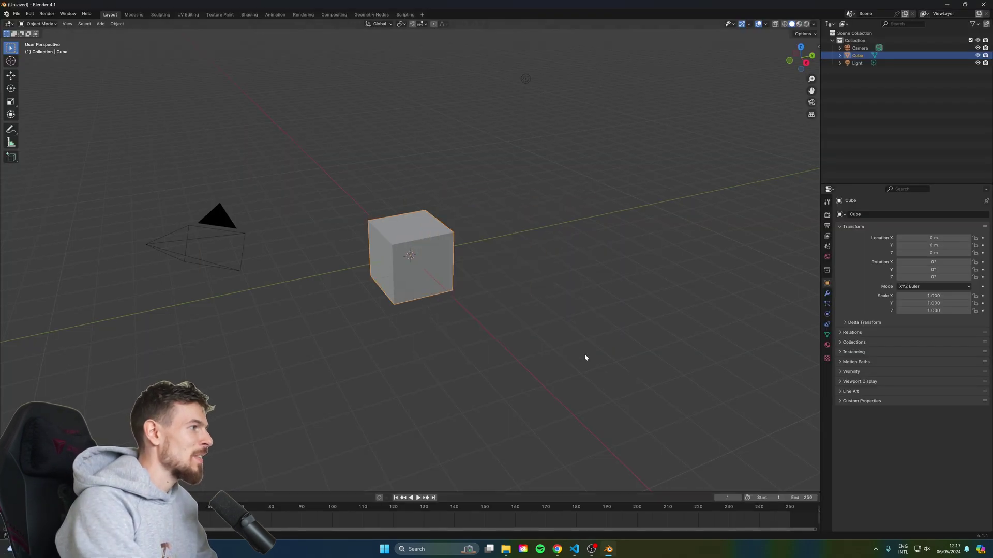
# - Show the viewport in rendered shading and raise the default cube about 1.97 m along the Z axis
pyautogui.scroll(4, 533, 302)
pyautogui.scroll(-2, 572, 312)
pyautogui.moveTo(572, 315); pyautogui.dragTo(482, 266)
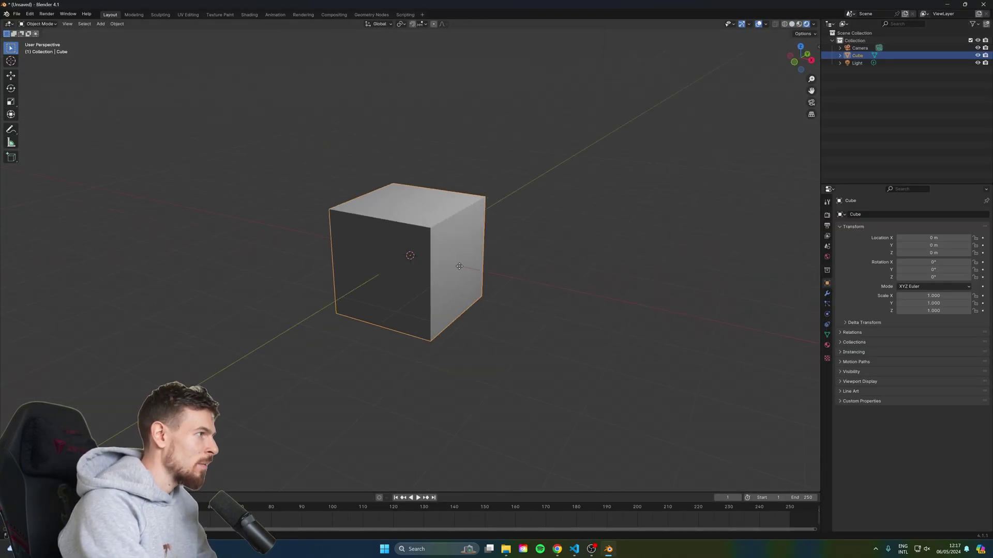
pyautogui.press('g')
pyautogui.press('z')
pyautogui.click(623, 191)
pyautogui.moveTo(623, 192); pyautogui.dragTo(643, 181)
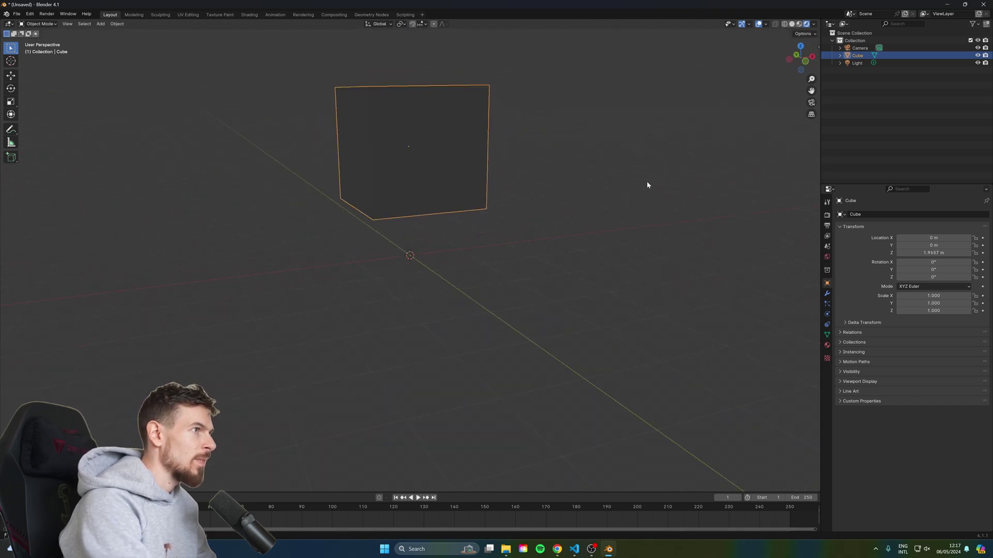
pyautogui.moveTo(345, 156); pyautogui.dragTo(709, 160)
# - Set the scene's render engine to Cycles and examine the cube's rendering in the viewport
pyautogui.click(827, 202)
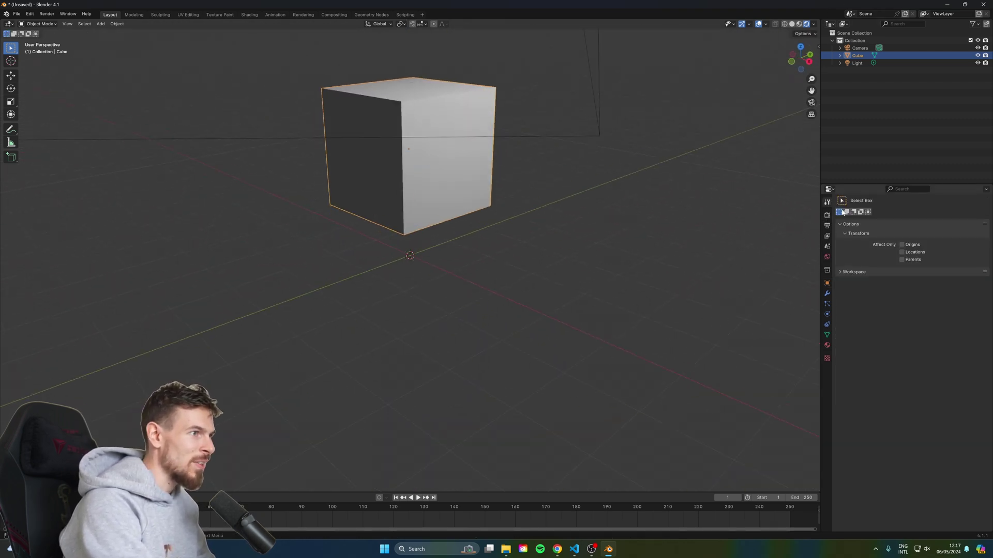
pyautogui.click(827, 214)
pyautogui.click(919, 216)
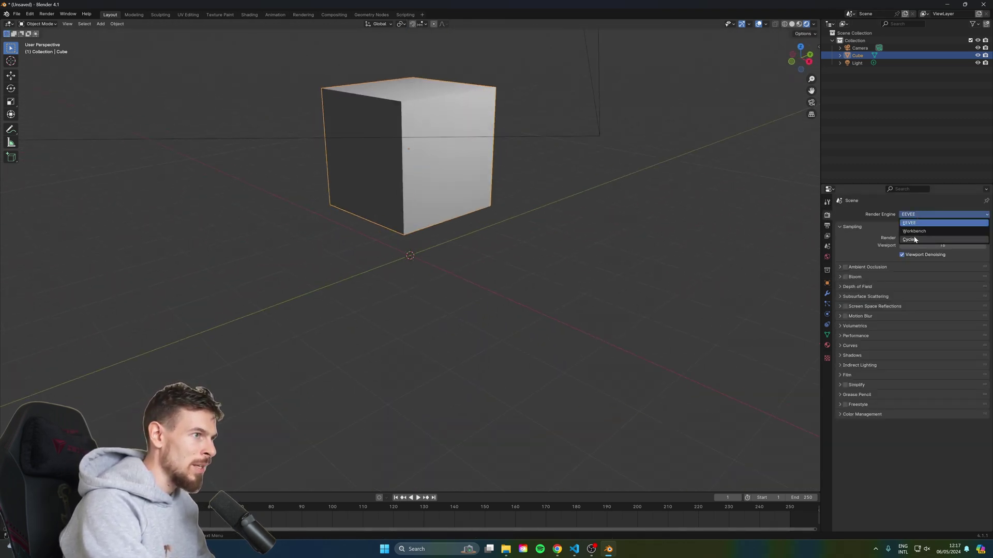
pyautogui.click(914, 239)
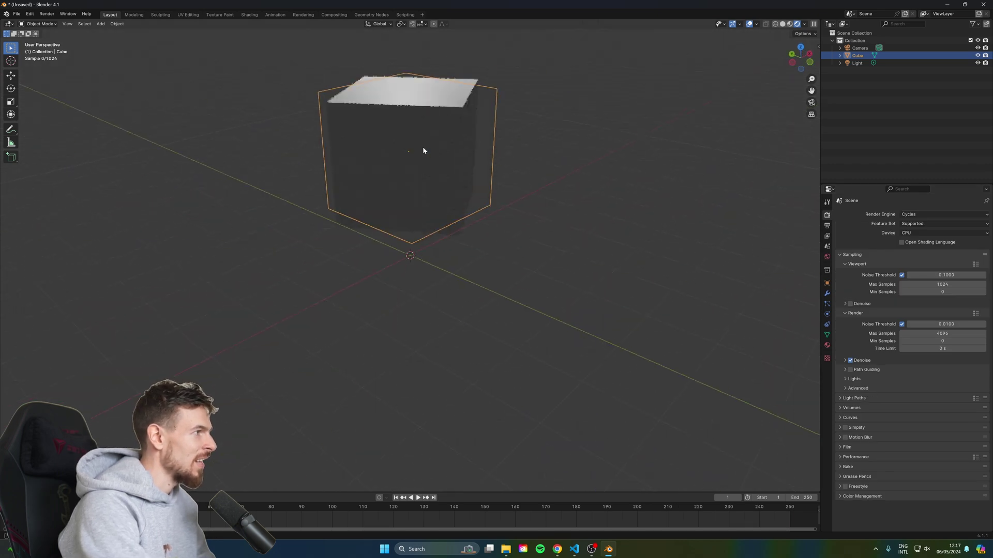
pyautogui.scroll(6, 423, 153)
pyautogui.moveTo(504, 355); pyautogui.dragTo(557, 254)
pyautogui.scroll(-3, 534, 215)
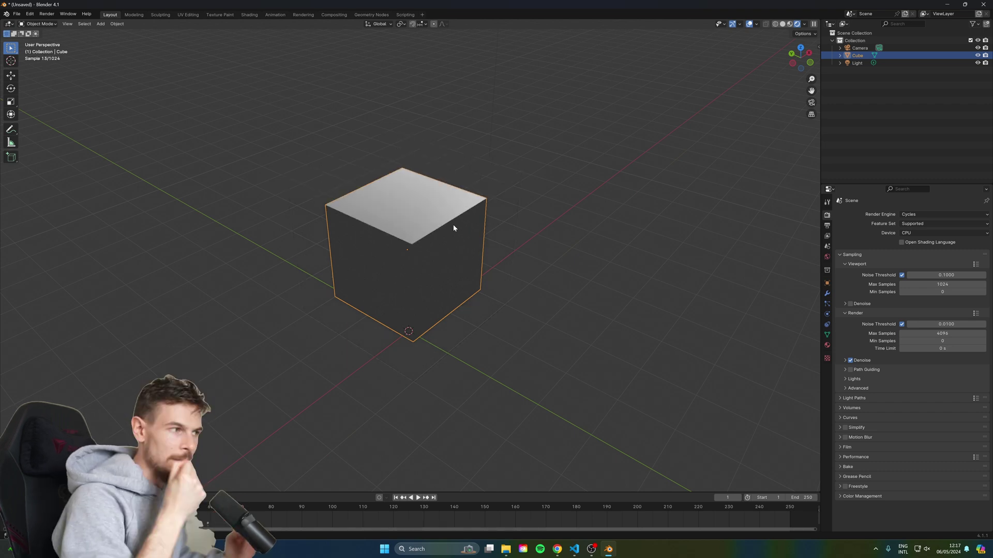
# - Play the timeline briefly and switch the viewport to material preview shading
pyautogui.click(317, 506)
pyautogui.press('space')
pyautogui.press('z')
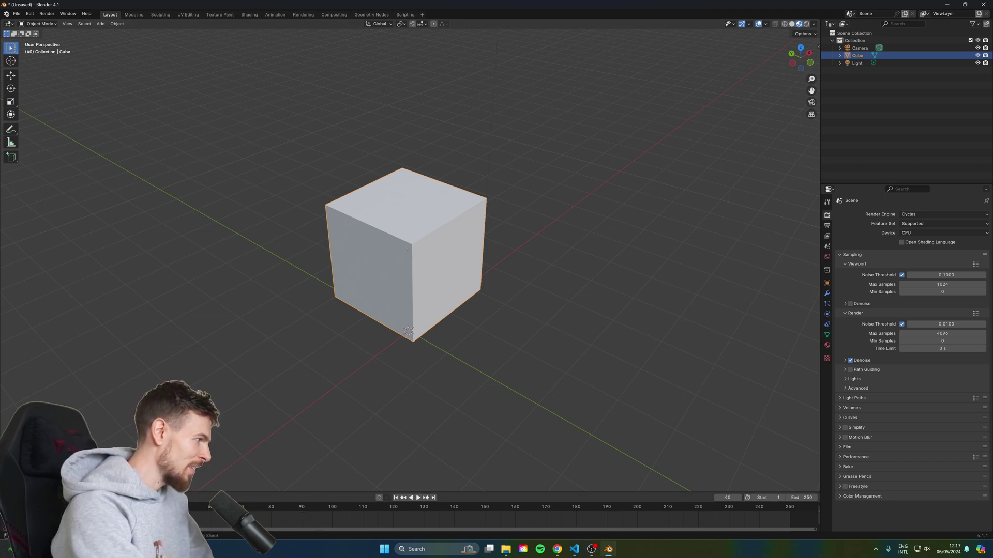
# - Duplicate the cube and place the copy beside the original with a clear gap between them
pyautogui.moveTo(432, 278); pyautogui.dragTo(561, 281)
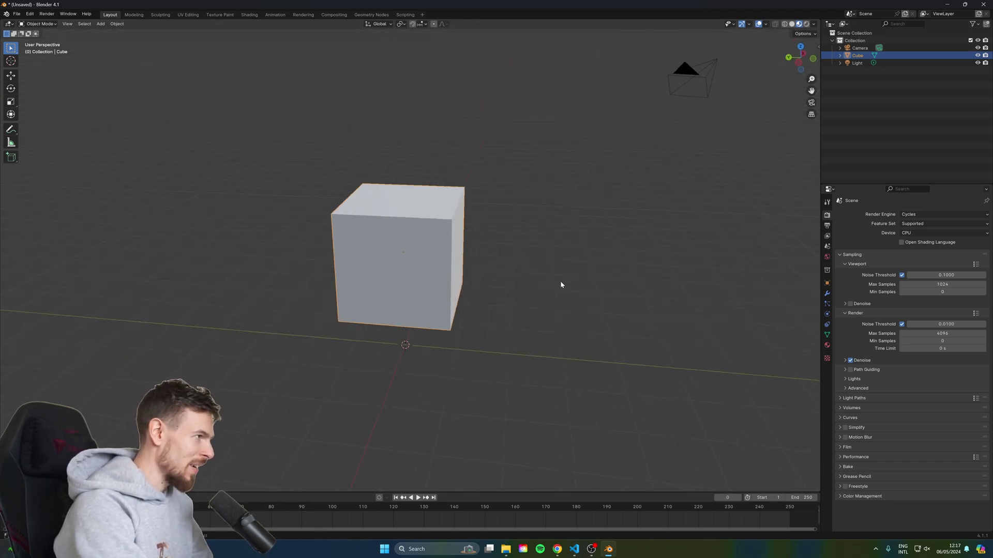
pyautogui.hotkey('shift', 'd')
pyautogui.click(711, 301)
pyautogui.scroll(-4, 636, 308)
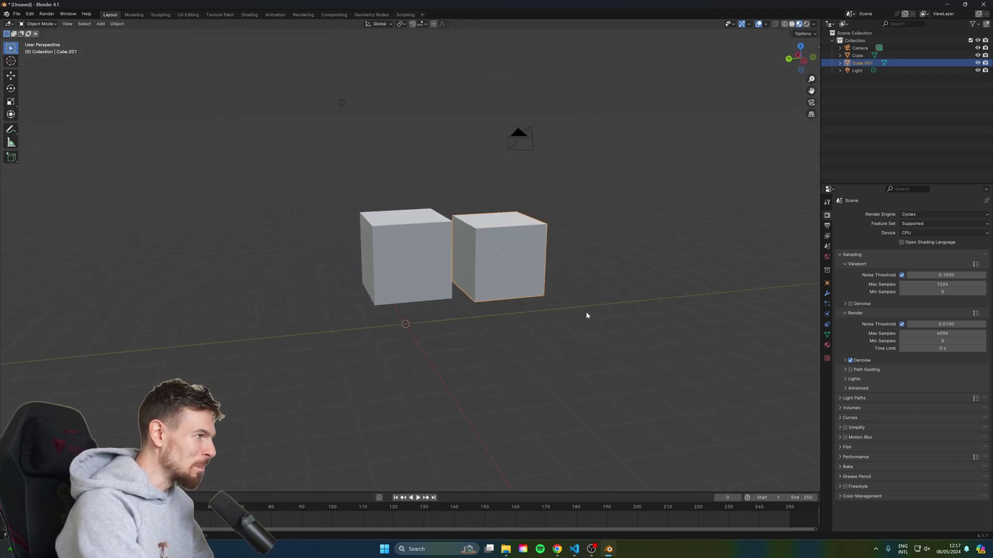
pyautogui.moveTo(589, 313); pyautogui.dragTo(558, 312)
pyautogui.press('g')
pyautogui.click(606, 285)
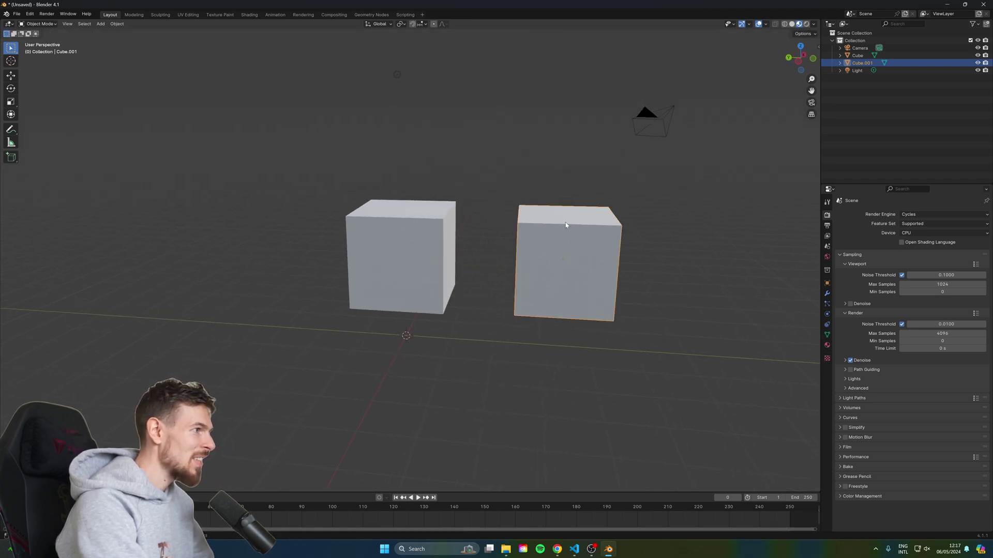
# - Show the object's transform values and reposition the copied cube at about X 0.6 m, Y -3.41 m, Z 1.86 m
pyautogui.click(631, 264)
pyautogui.press('n')
pyautogui.press('g')
pyautogui.click(600, 269)
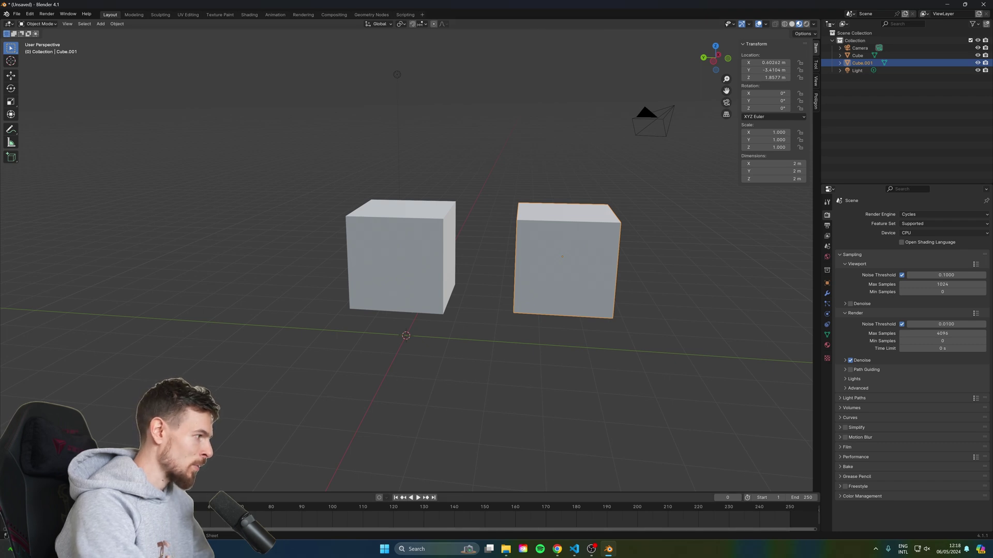
# - At frame 50, move the copied cube along the X axis to about 8.58 m and keyframe its location
pyautogui.press('g')
pyautogui.press('y')
pyautogui.press('x')
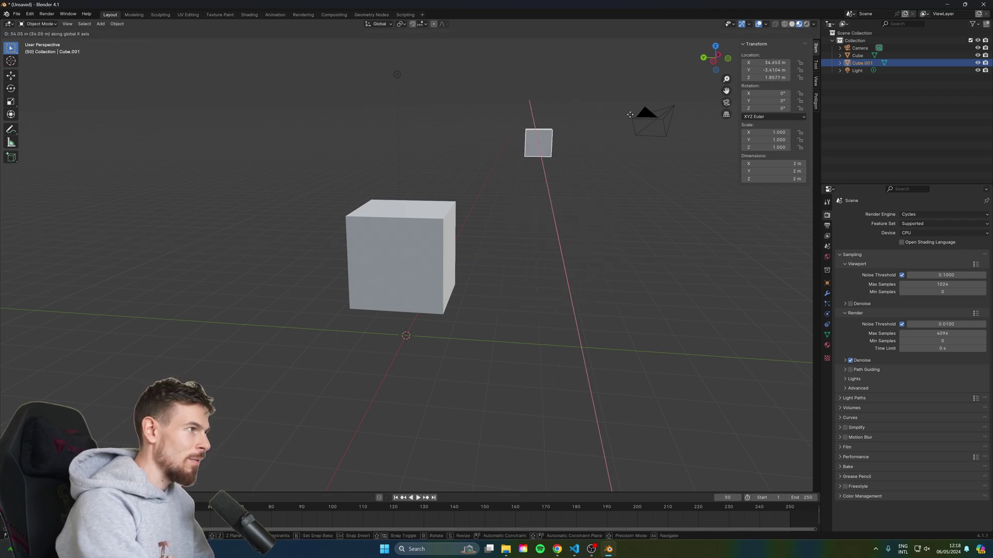
pyautogui.click(728, 102)
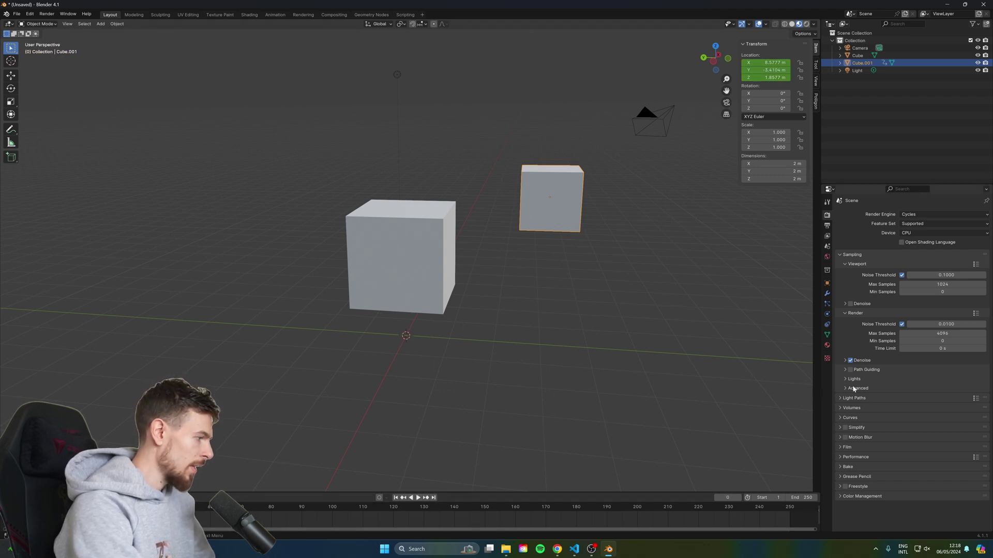
# - At frame 0, move the copied cube along the X axis to about -0.41 m and keyframe its location
pyautogui.moveTo(693, 274); pyautogui.dragTo(603, 214)
pyautogui.press('g')
pyautogui.press('x')
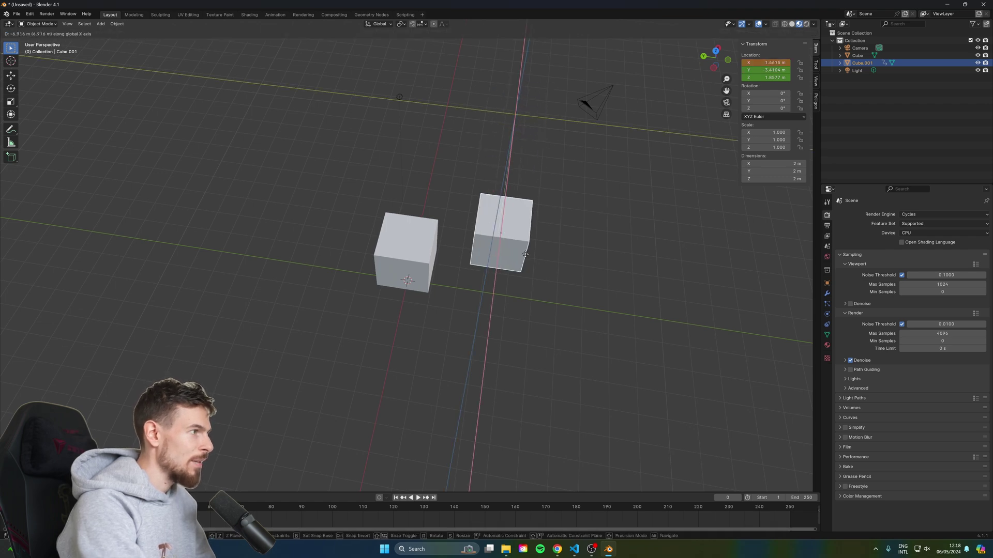
pyautogui.click(637, 211)
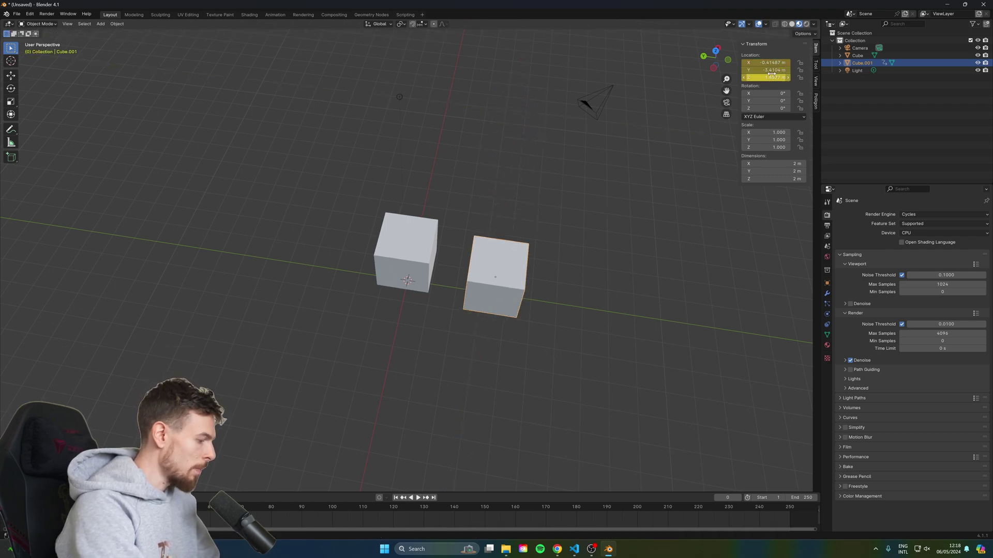
# - Play the animation and examine the copied cube's movement from a lower viewing angle
pyautogui.moveTo(568, 332); pyautogui.dragTo(589, 281)
pyautogui.press('space')
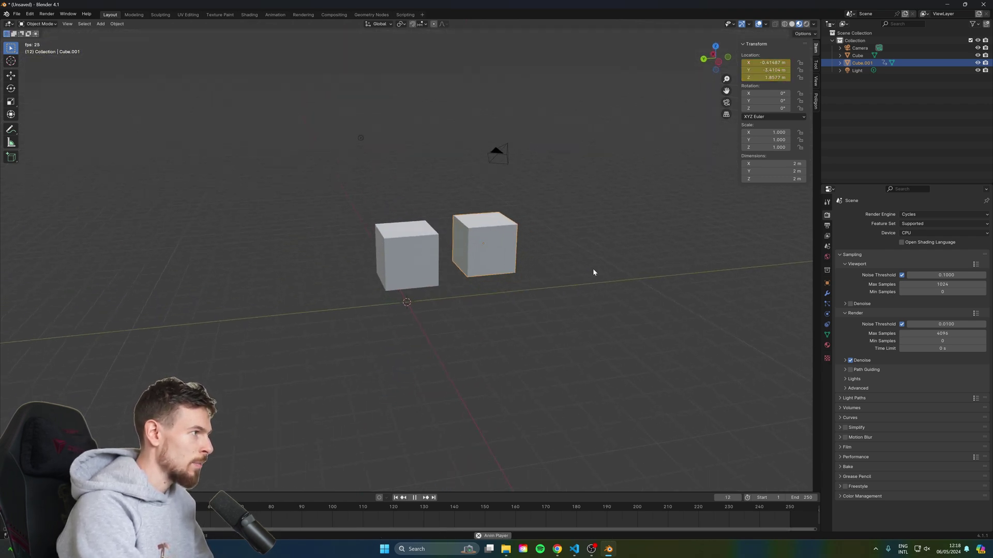
pyautogui.press('space')
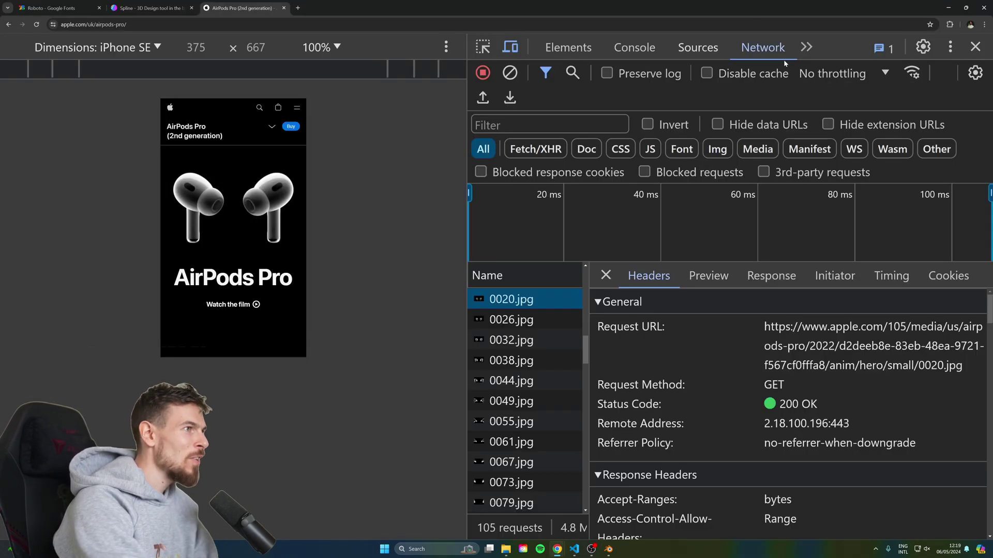
# - In Chrome's network log, widen the request name list and step through the numbered JPG frames of the AirPods Pro page
pyautogui.moveTo(590, 363); pyautogui.dragTo(789, 364)
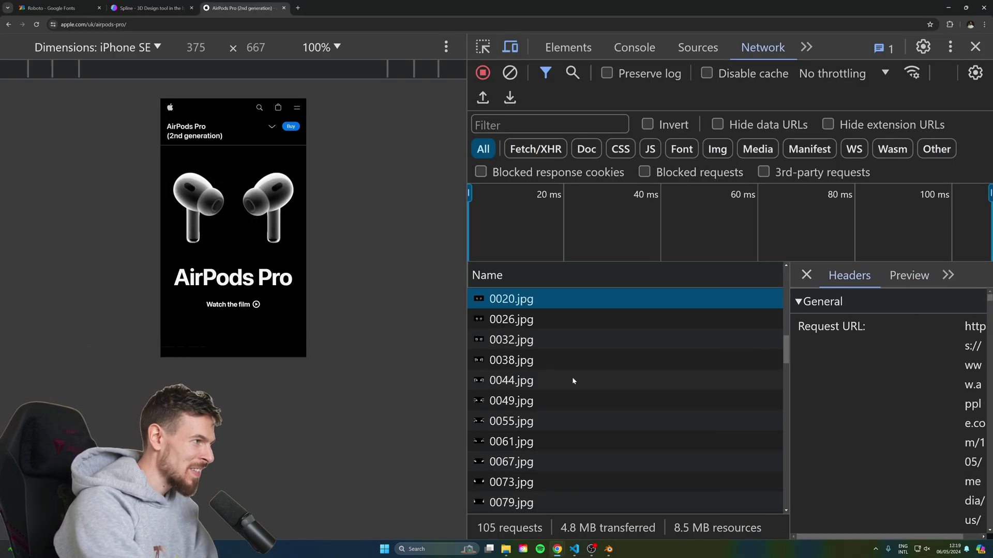
pyautogui.press('Down')
pyautogui.press('Down')
pyautogui.press('Down')
pyautogui.press('Down')
pyautogui.press('Down')
pyautogui.press('Down')
pyautogui.press('Down')
pyautogui.press('Up')
pyautogui.press('Up')
pyautogui.press('Up')
pyautogui.press('Up')
pyautogui.press('Up')
pyautogui.press('Up')
pyautogui.press('Up')
pyautogui.press('Up')
pyautogui.press('Up')
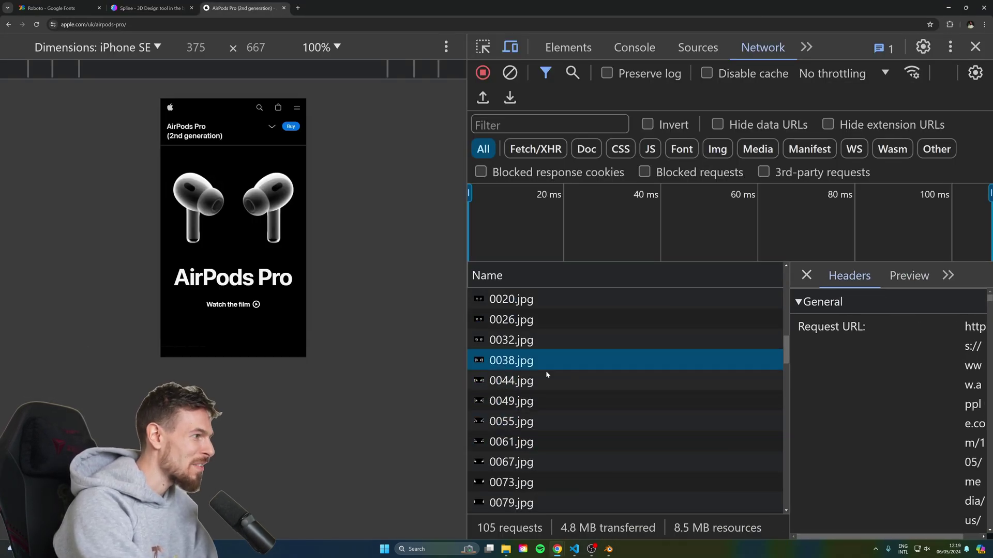
pyautogui.press('Up')
pyautogui.press('Up')
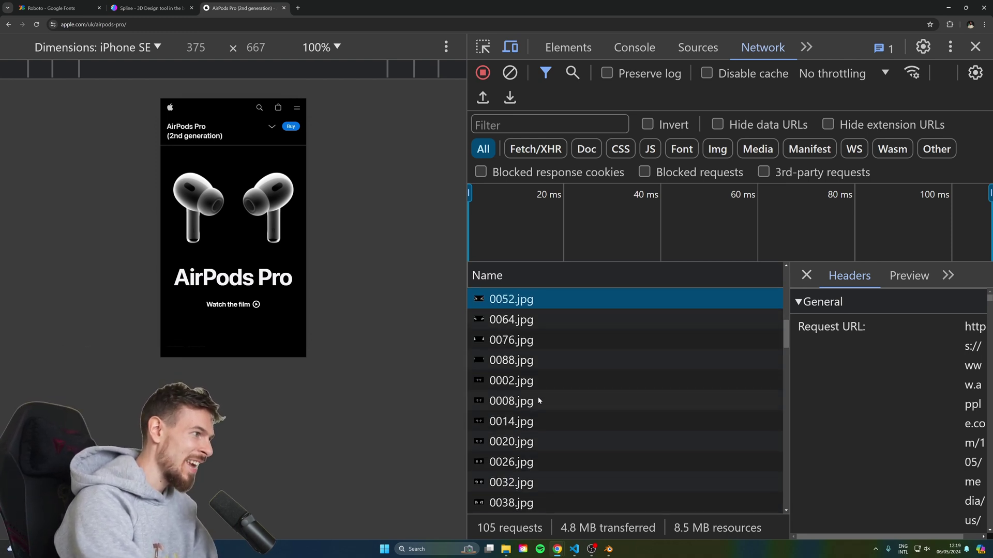
# - Examine the scroll-driven earbud animation in the mobile preview of the AirPods Pro page
pyautogui.click(275, 253)
pyautogui.scroll(-2, 275, 252)
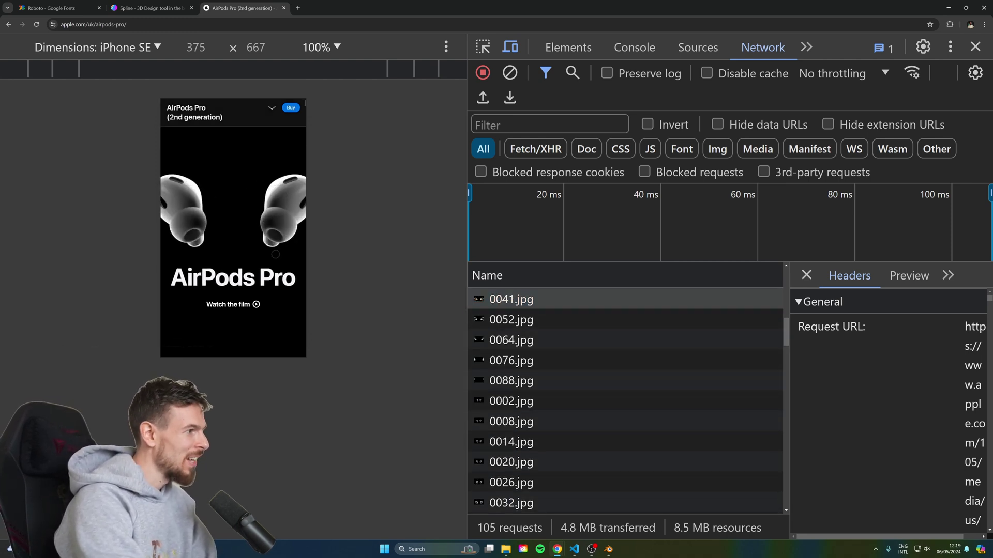
pyautogui.scroll(-3, 275, 254)
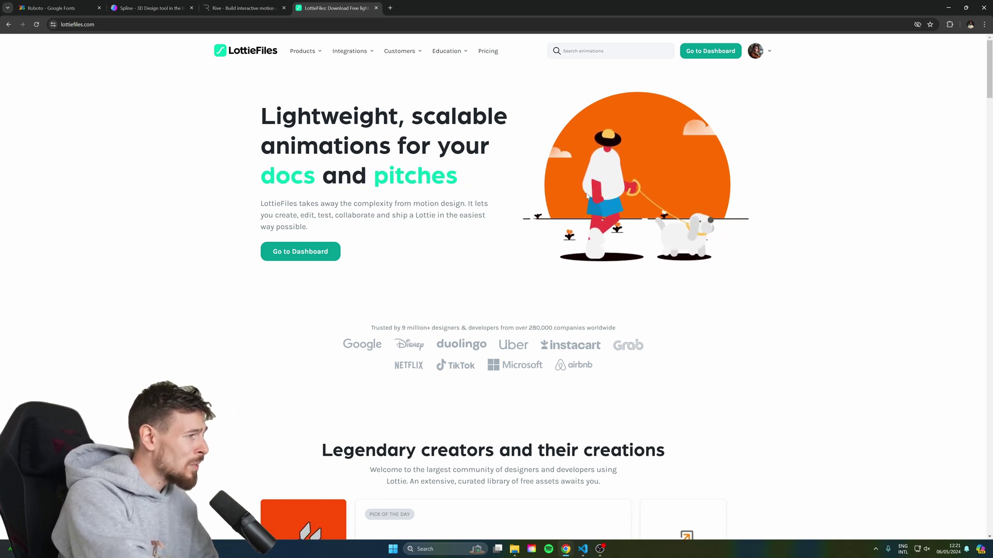
# - Skim the LottieFiles homepage
pyautogui.scroll(-2, 528, 258)
pyautogui.scroll(2, 528, 304)
# - Examine Rive's homepage examples and open the Goal Setting file from its community files
pyautogui.hotkey('ctrl', 'shift', 'Tab')
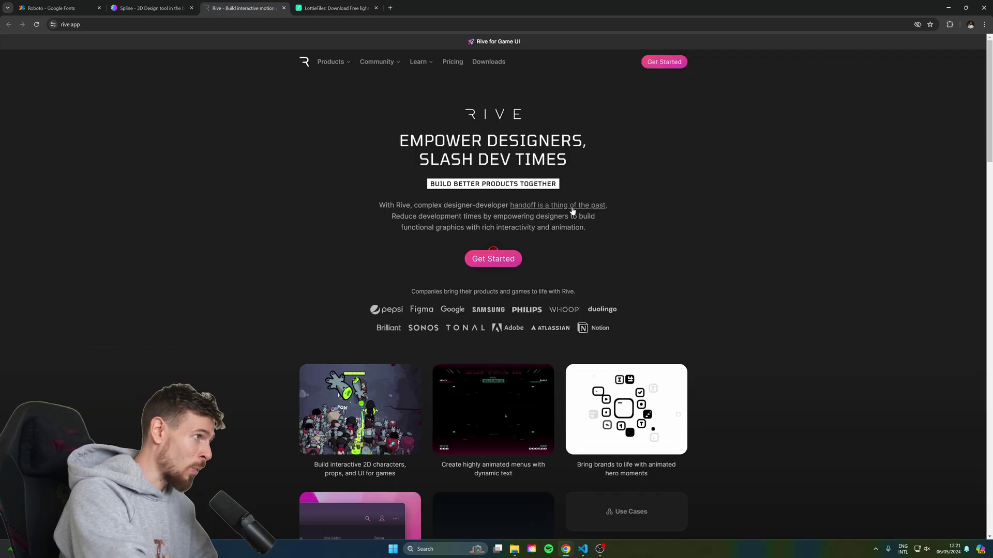
pyautogui.scroll(-2, 613, 253)
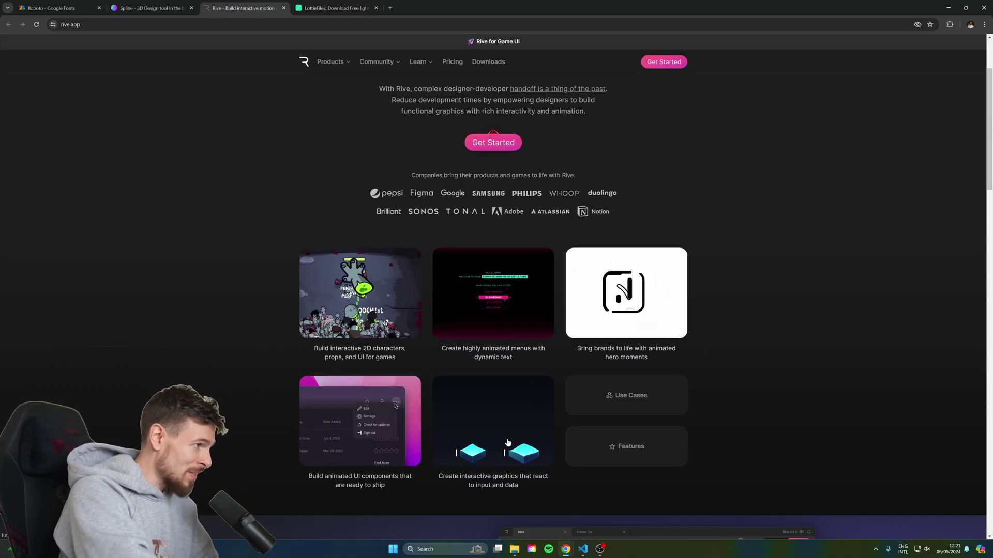
pyautogui.scroll(2, 508, 443)
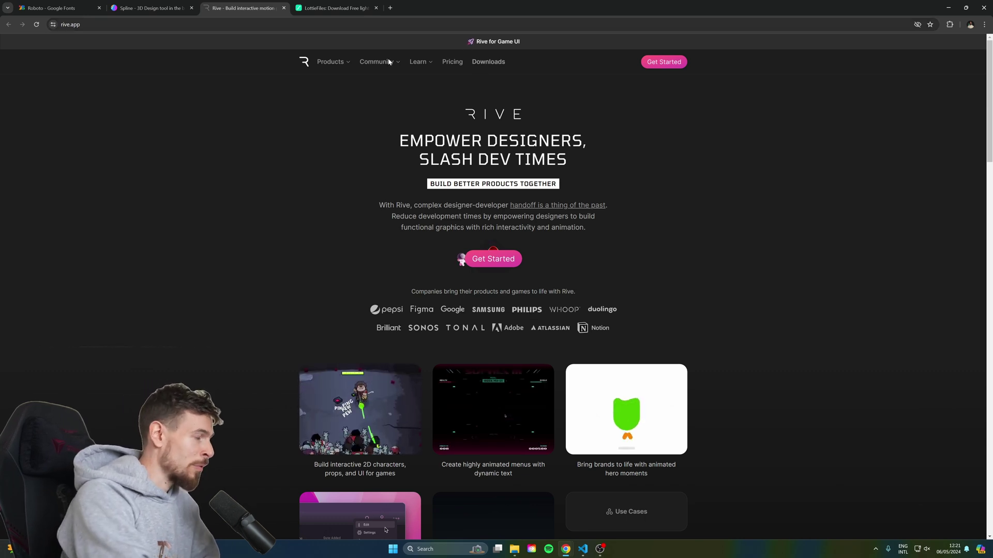
pyautogui.moveTo(383, 61)
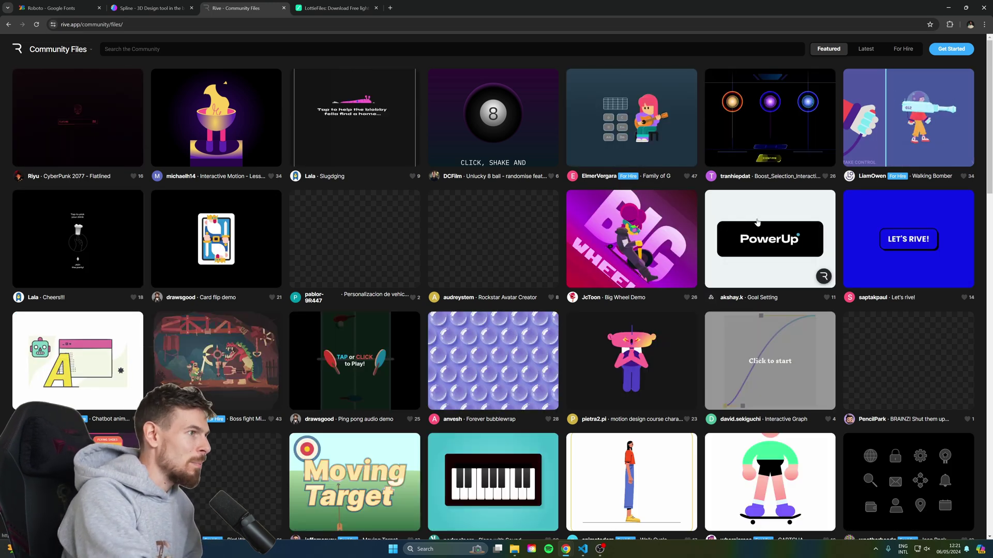
pyautogui.click(763, 253)
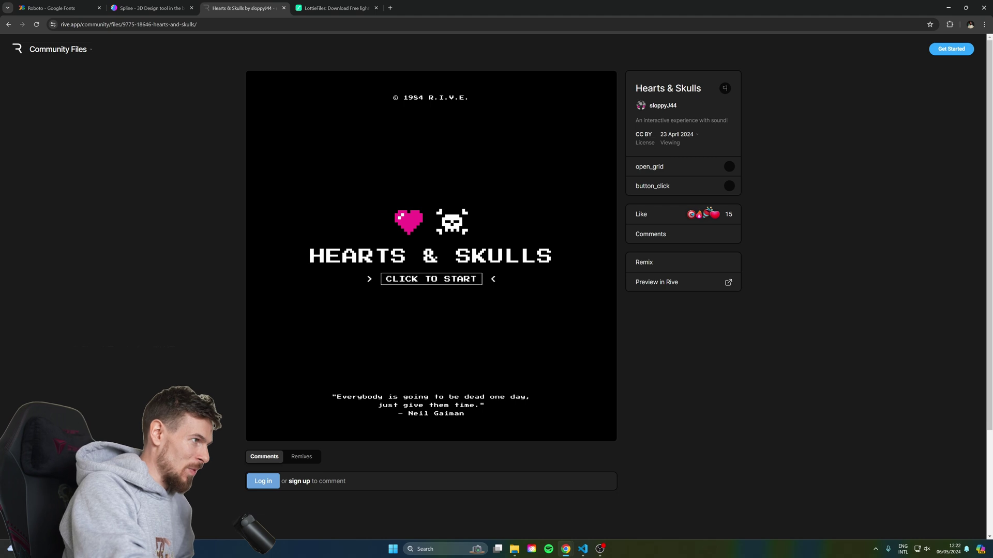
# - Start the Hearts & Skulls interactive file in the Rive community and try out several of its grid cells
pyautogui.click(465, 283)
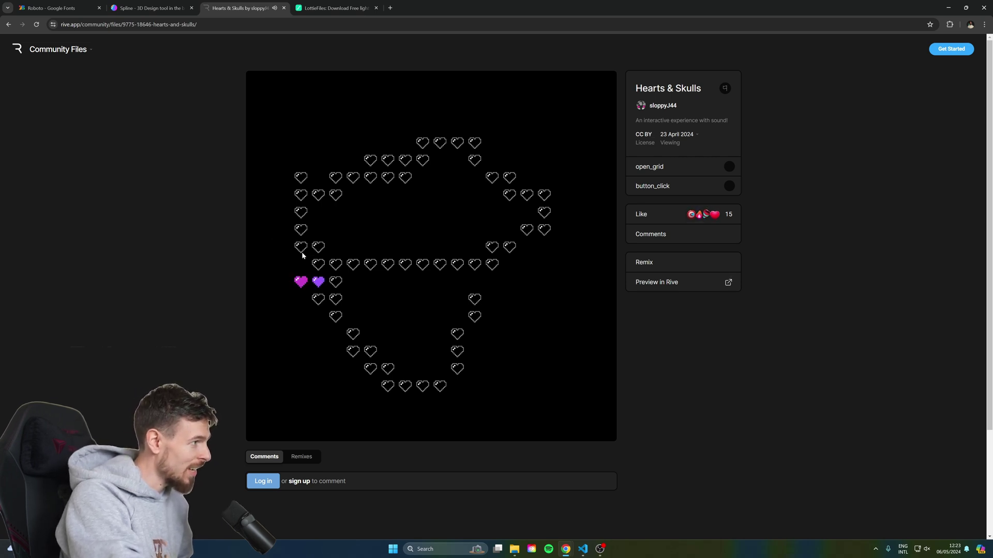
pyautogui.click(300, 282)
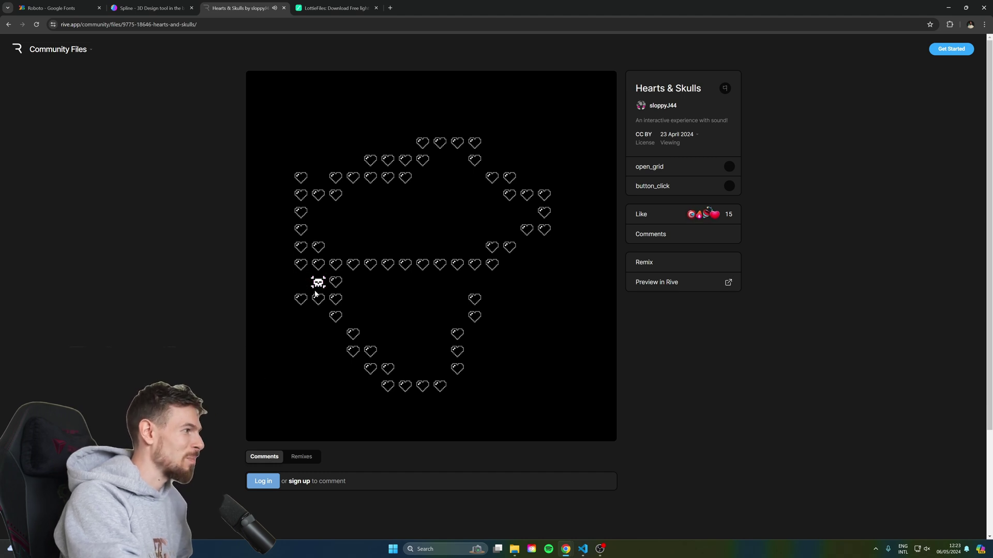
pyautogui.click(479, 267)
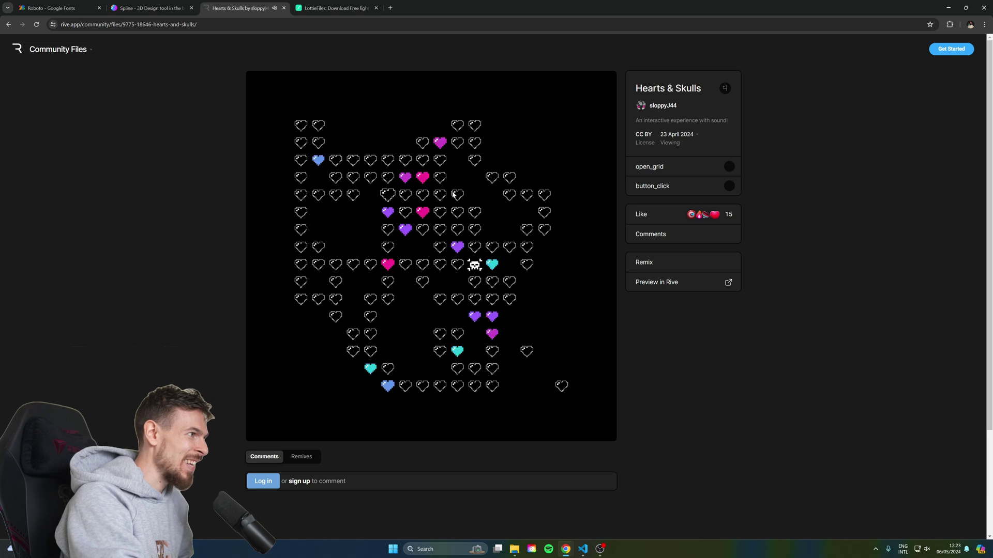
pyautogui.click(405, 178)
pyautogui.click(430, 144)
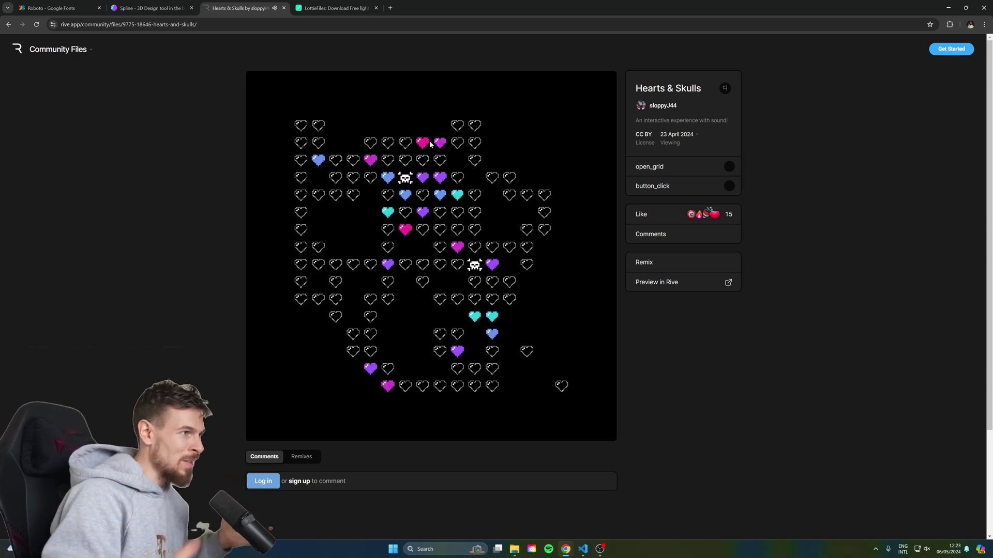
pyautogui.moveTo(694, 217)
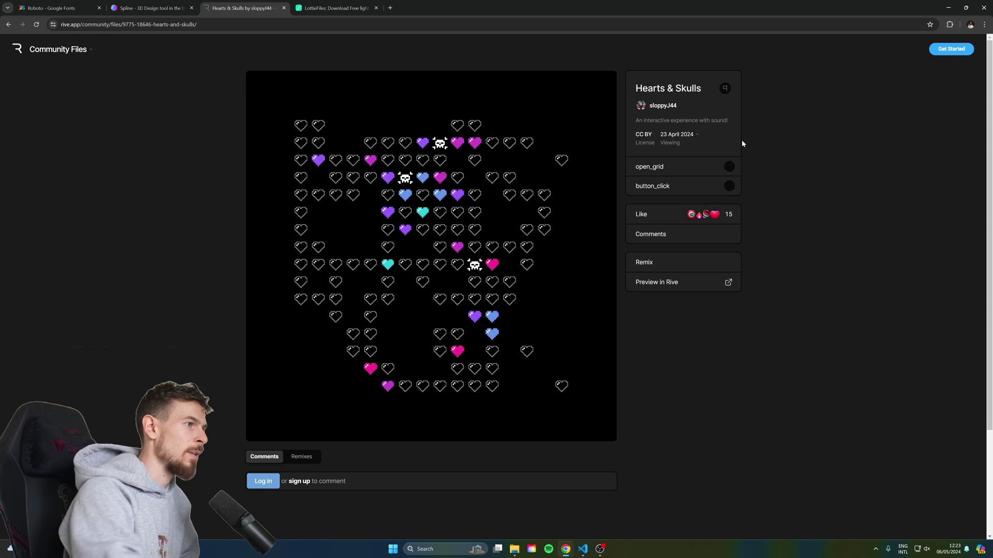
pyautogui.click(712, 198)
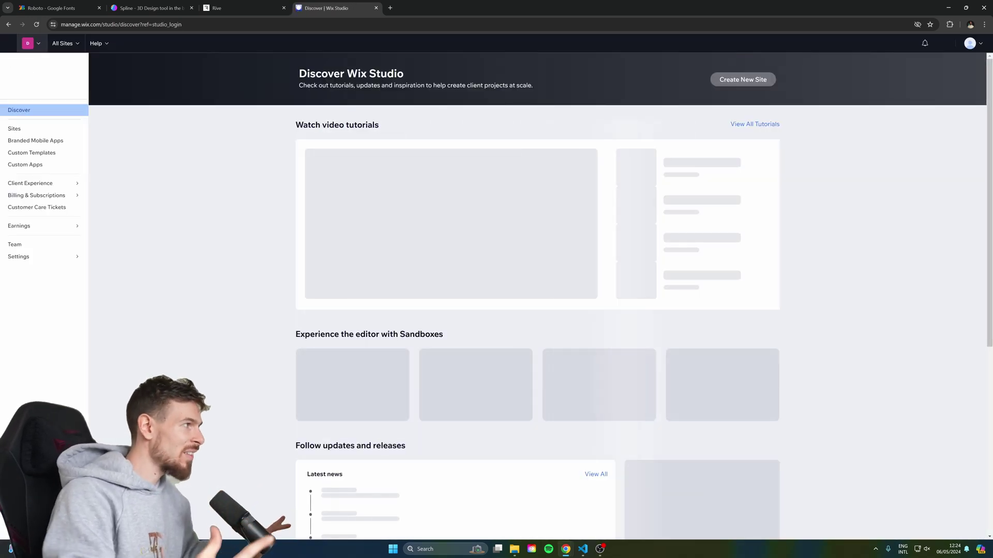
# - Create a new Wix Studio site from the Blank Canvas template and close the template gallery page
pyautogui.click(719, 78)
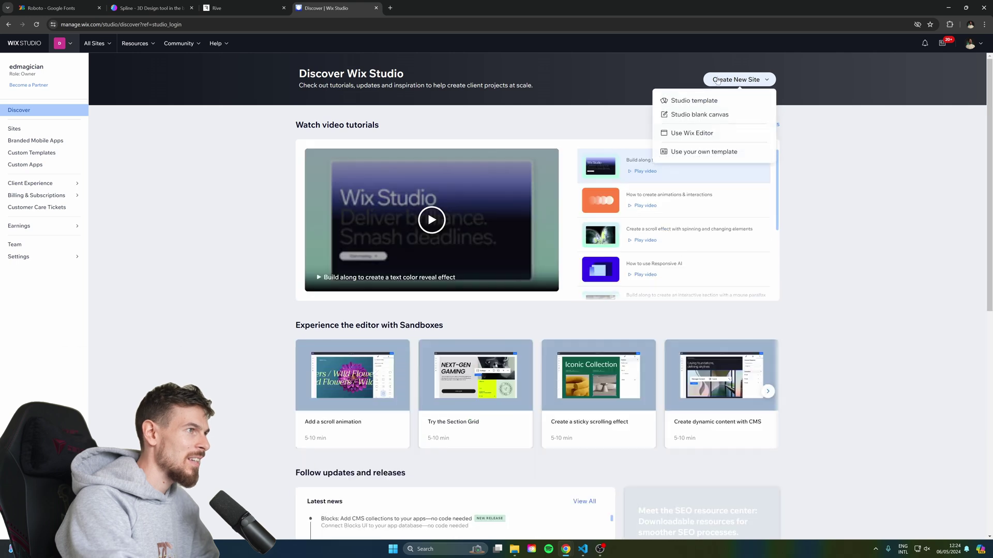
pyautogui.click(682, 101)
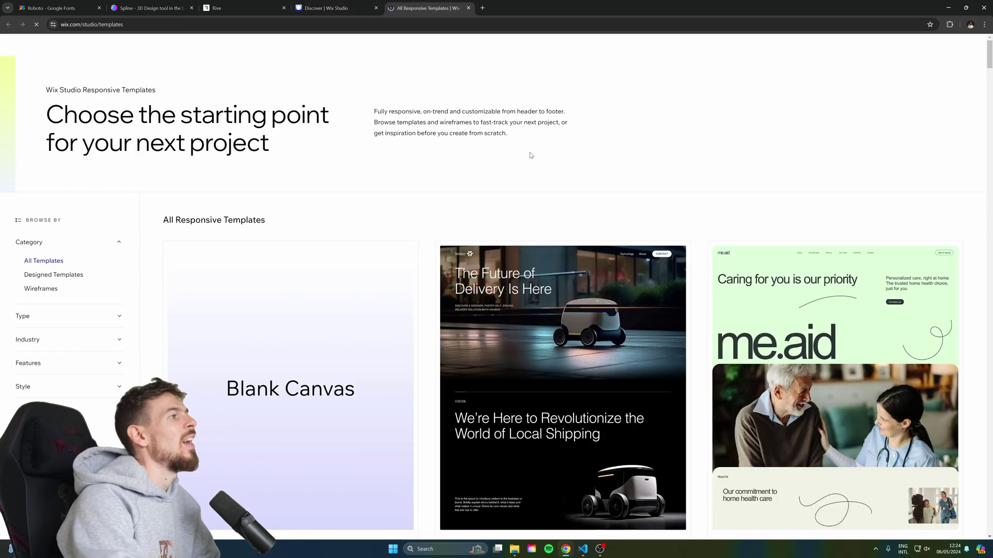
pyautogui.moveTo(336, 355)
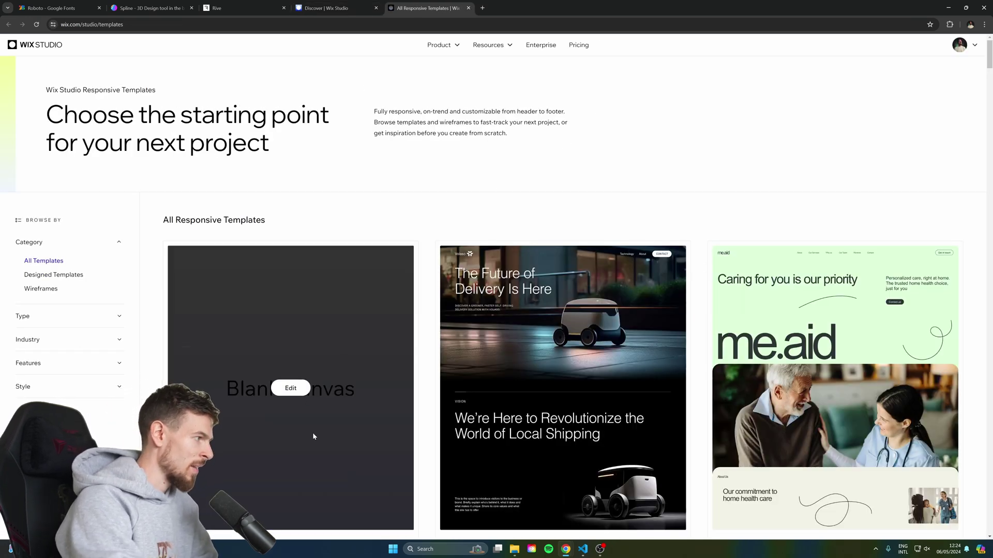
pyautogui.scroll(-2, 313, 439)
pyautogui.click(300, 272)
pyautogui.click(468, 7)
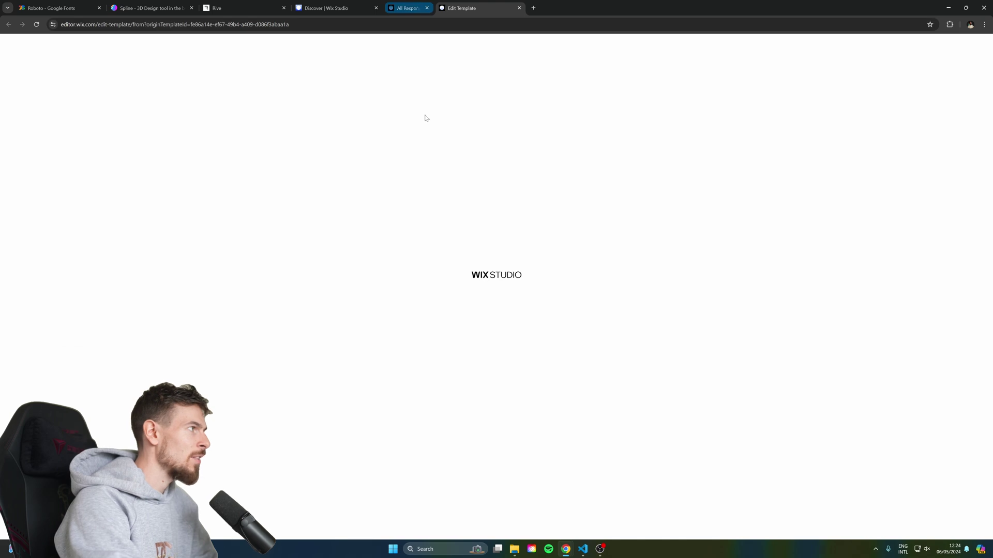
# - Go to Spline's dashboard from its homepage and open the most recently edited Untitled file
pyautogui.click(150, 7)
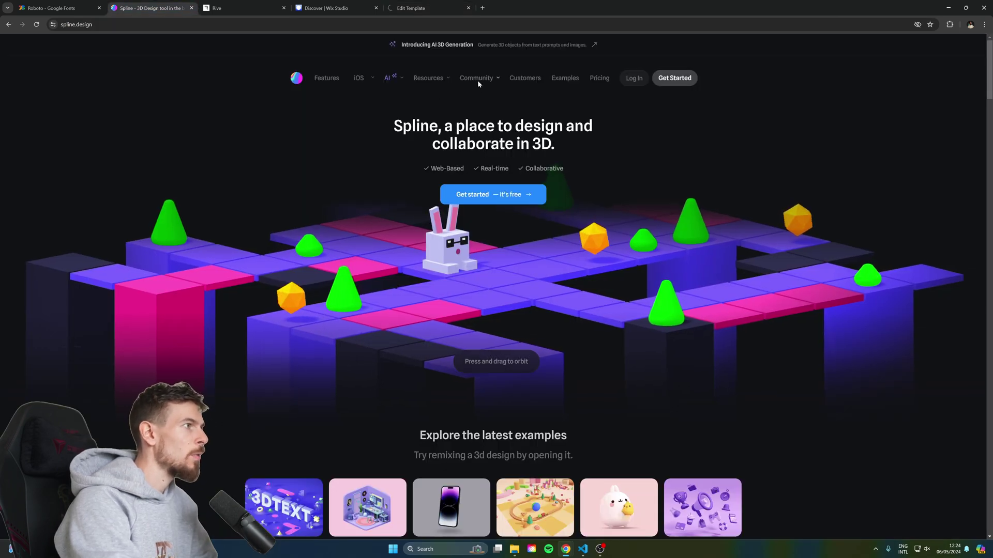
pyautogui.click(634, 78)
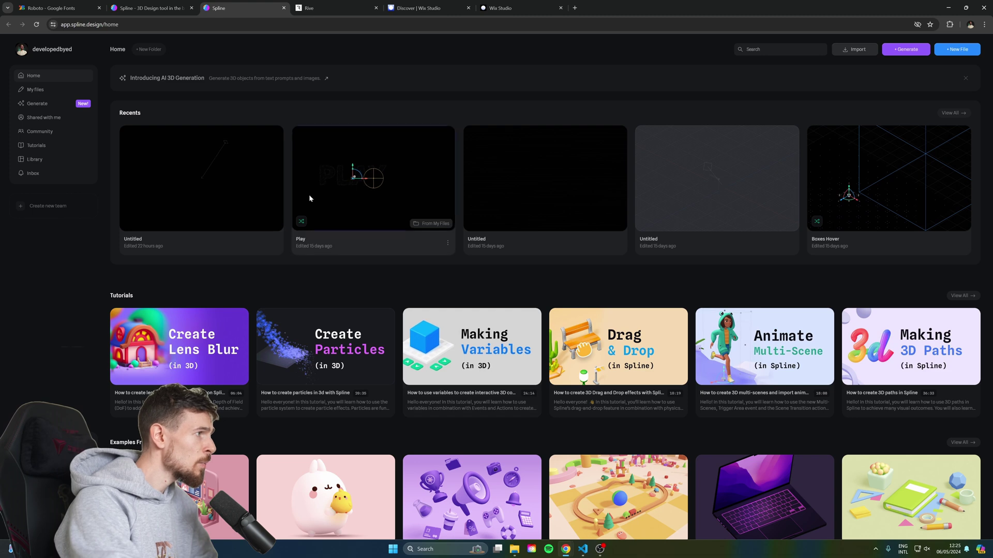
pyautogui.click(222, 179)
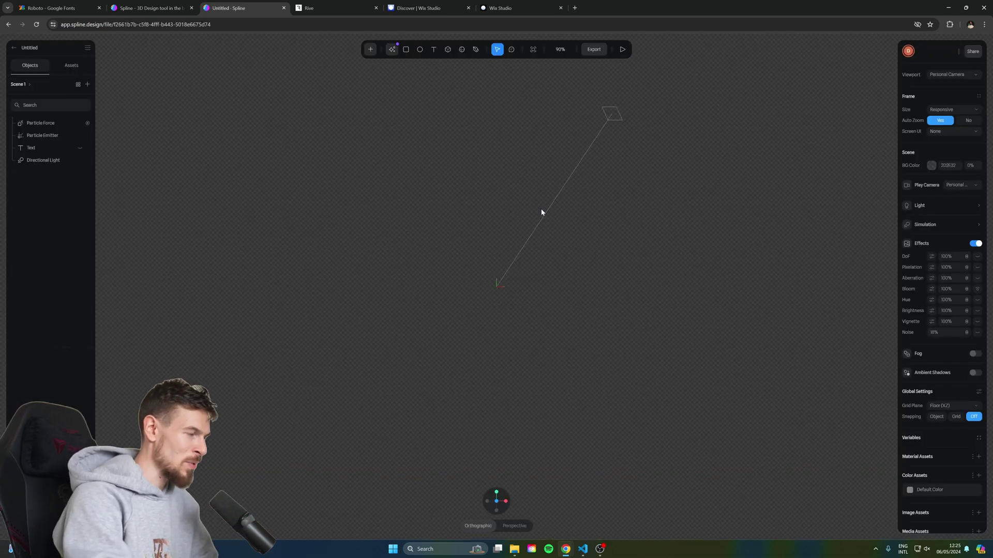
pyautogui.scroll(-3, 479, 273)
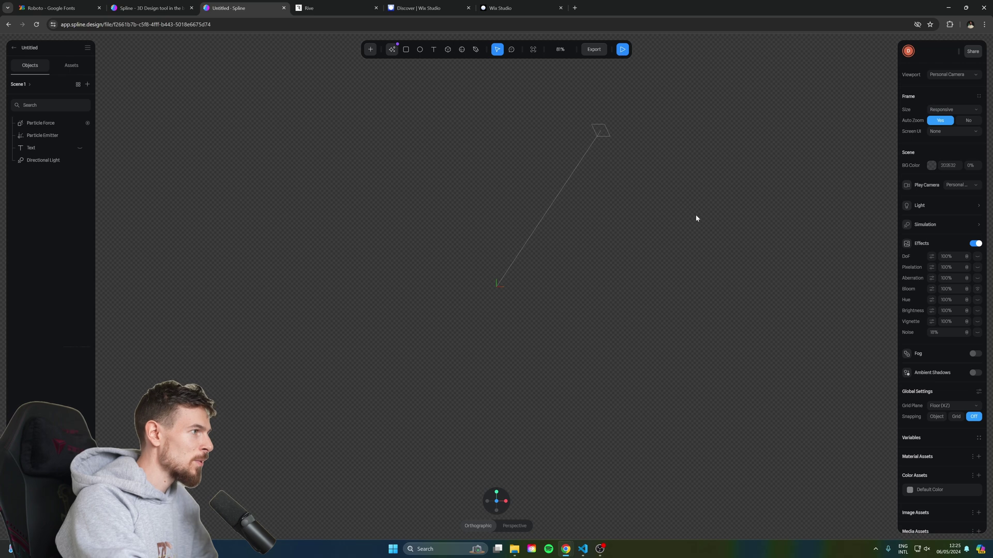
# - Preview the particle text scene in Spline and copy the embed code of its public URL
pyautogui.hotkey('ctrl', 'Return')
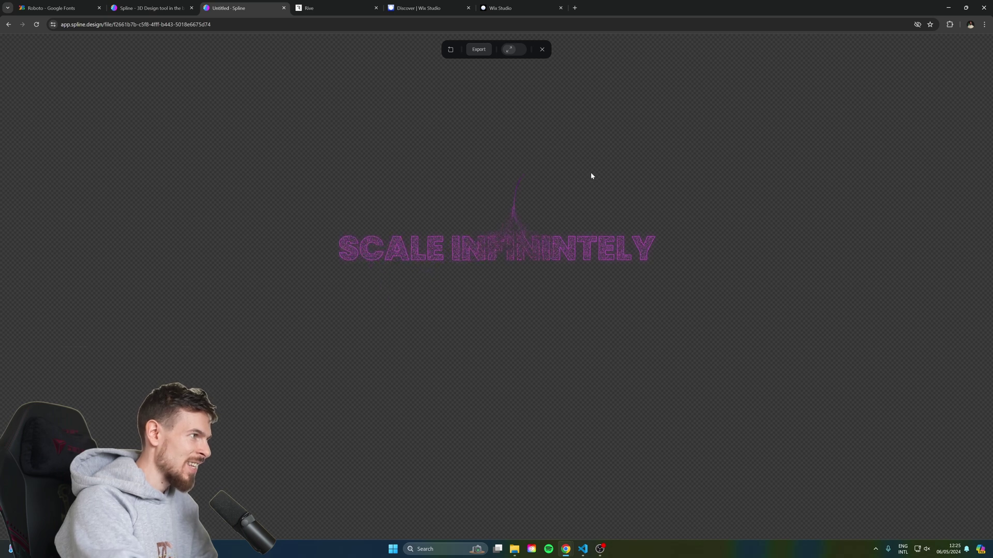
pyautogui.click(542, 49)
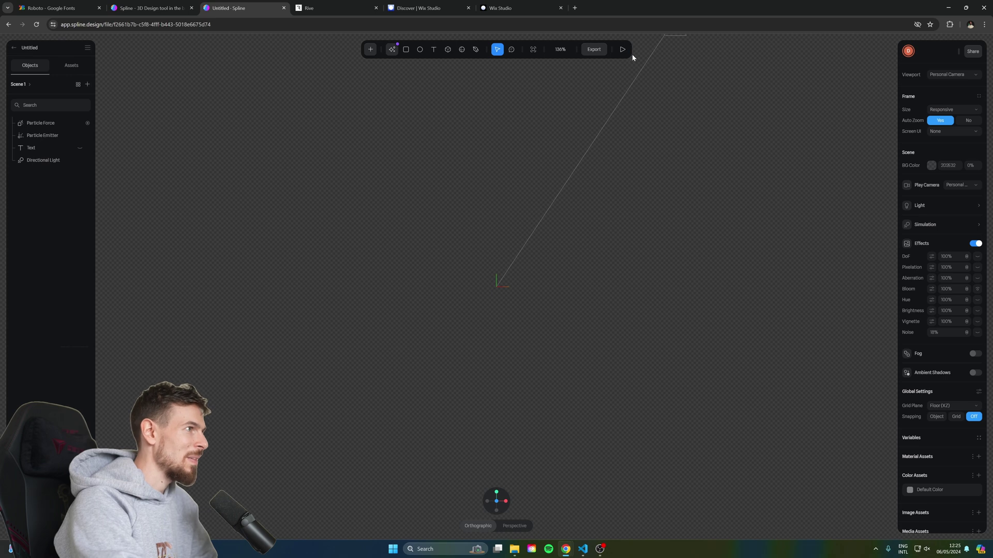
pyautogui.click(600, 50)
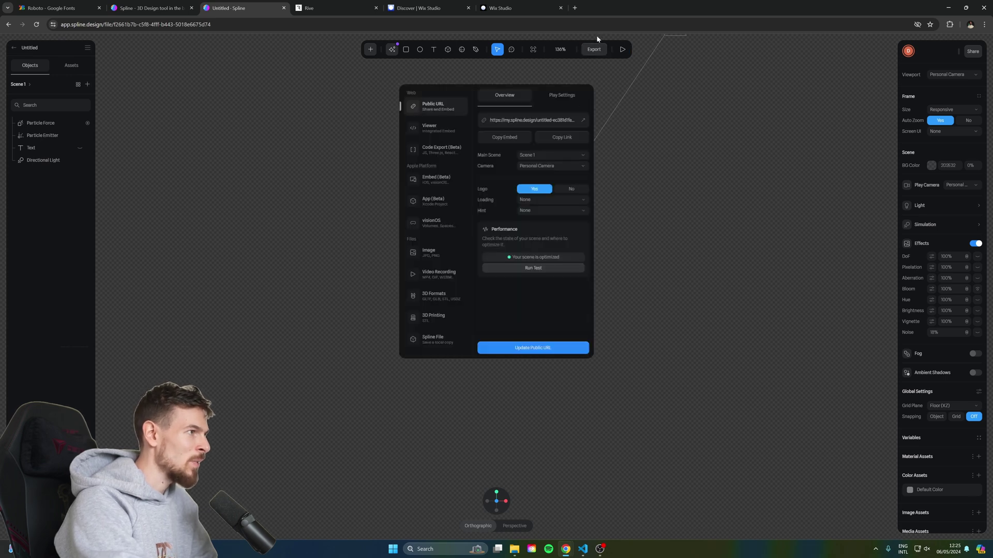
pyautogui.click(517, 137)
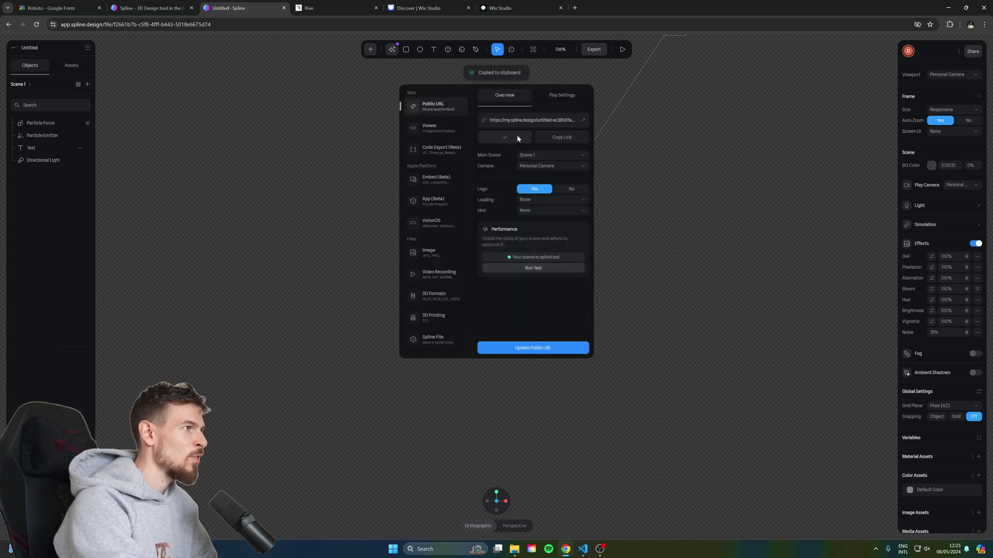
# - Switch to the new Wix Studio site and extend the empty section's height to 940 px
pyautogui.click(526, 9)
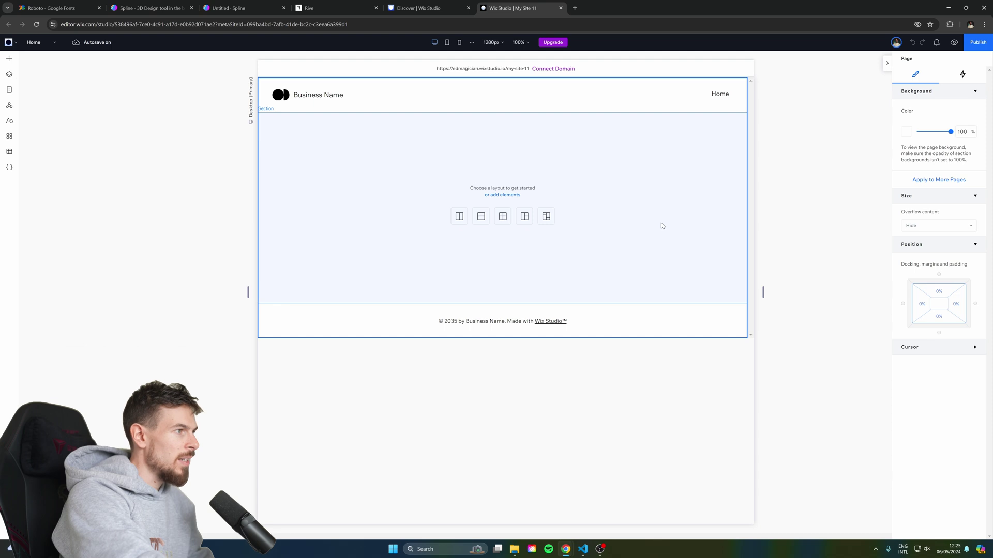
pyautogui.click(588, 268)
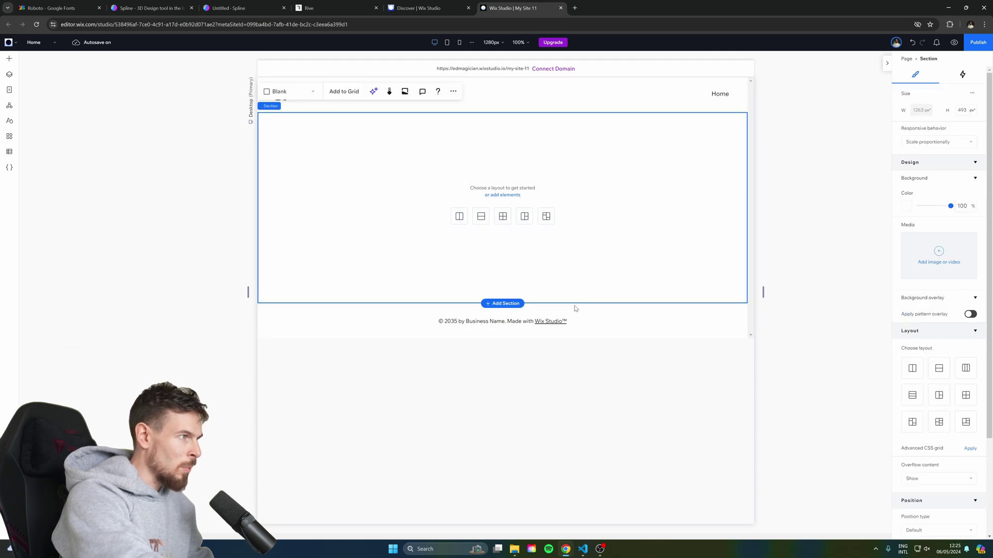
pyautogui.moveTo(577, 302); pyautogui.dragTo(580, 481)
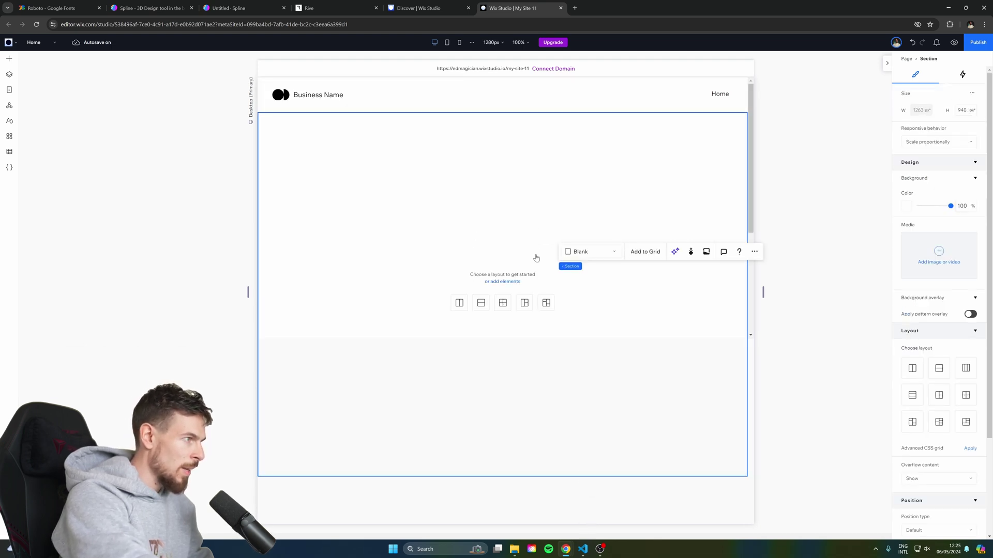
# - Delete the page's header and footer so only the blank section is left
pyautogui.click(472, 331)
pyautogui.scroll(-1, 471, 331)
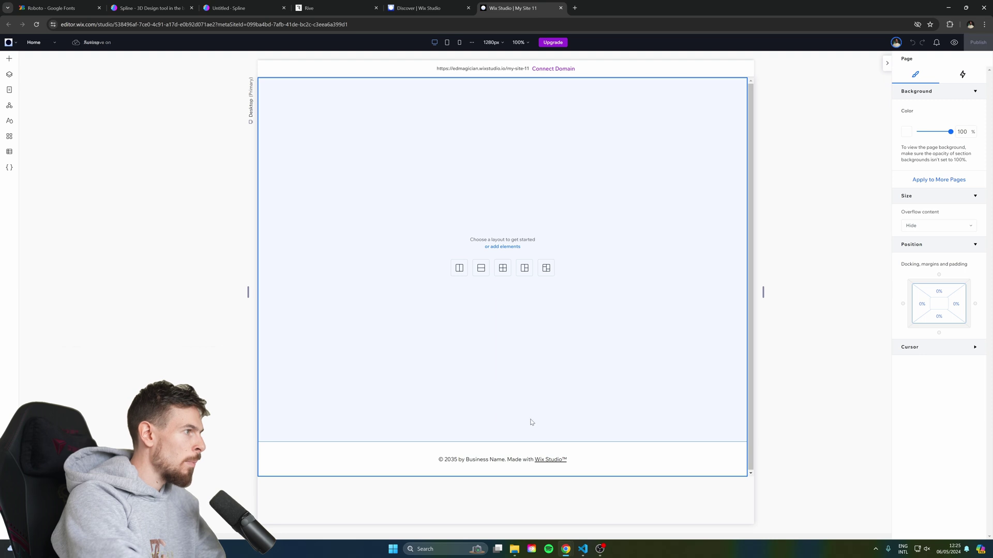
pyautogui.click(339, 295)
pyautogui.click(594, 314)
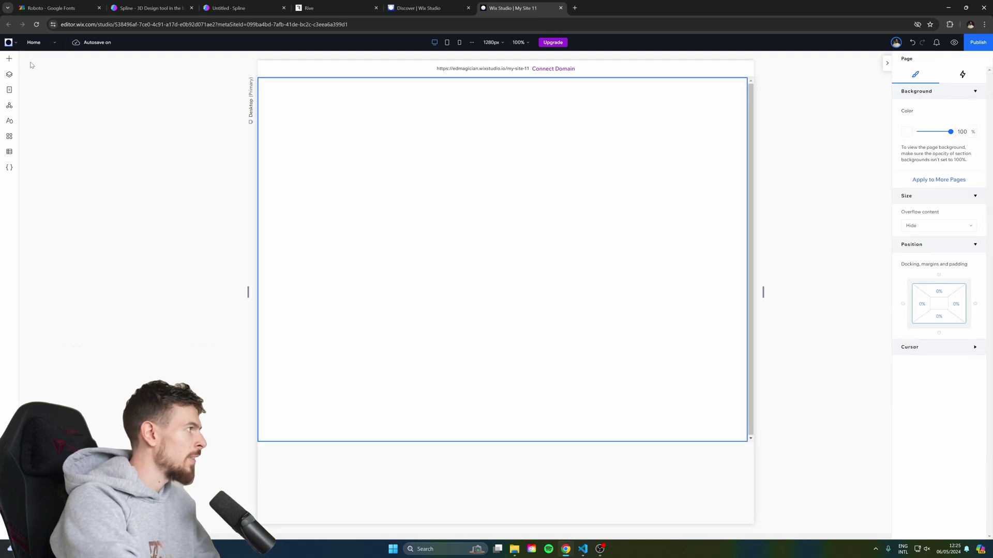
# - Embed the copied Spline code in a new iFrame element and stretch it to fill the section
pyautogui.click(9, 58)
pyautogui.moveTo(190, 292); pyautogui.dragTo(519, 275)
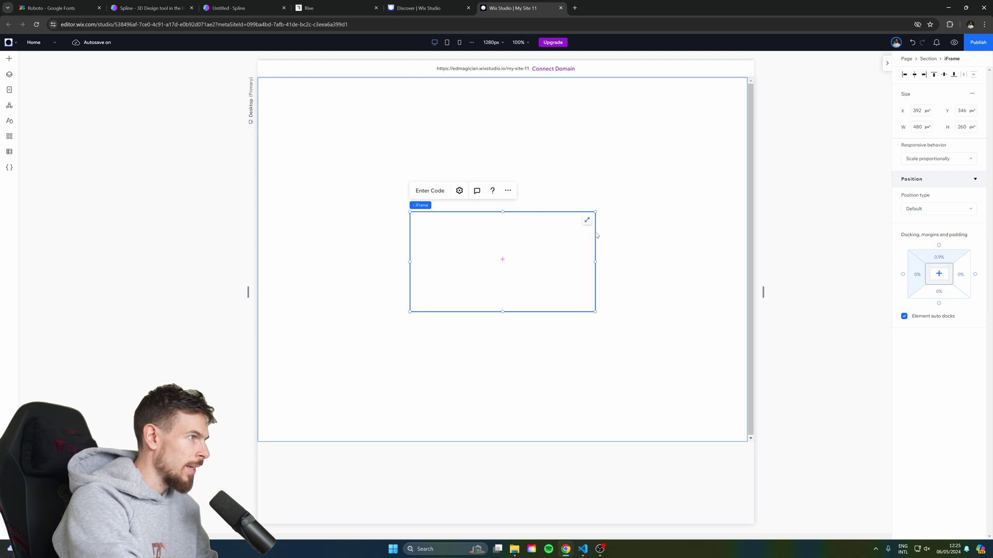
pyautogui.click(442, 193)
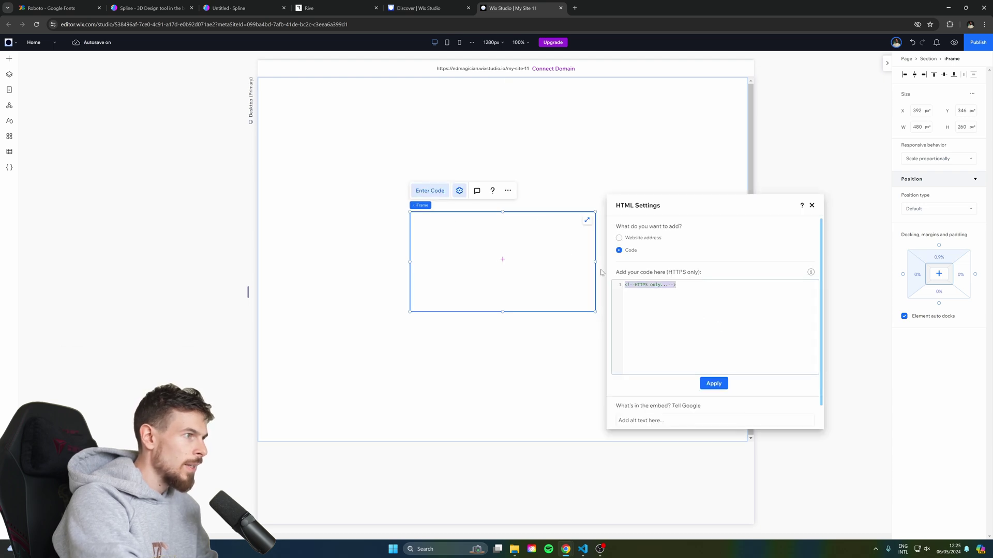
pyautogui.hotkey('ctrl', 'v')
pyautogui.click(716, 385)
pyautogui.click(812, 206)
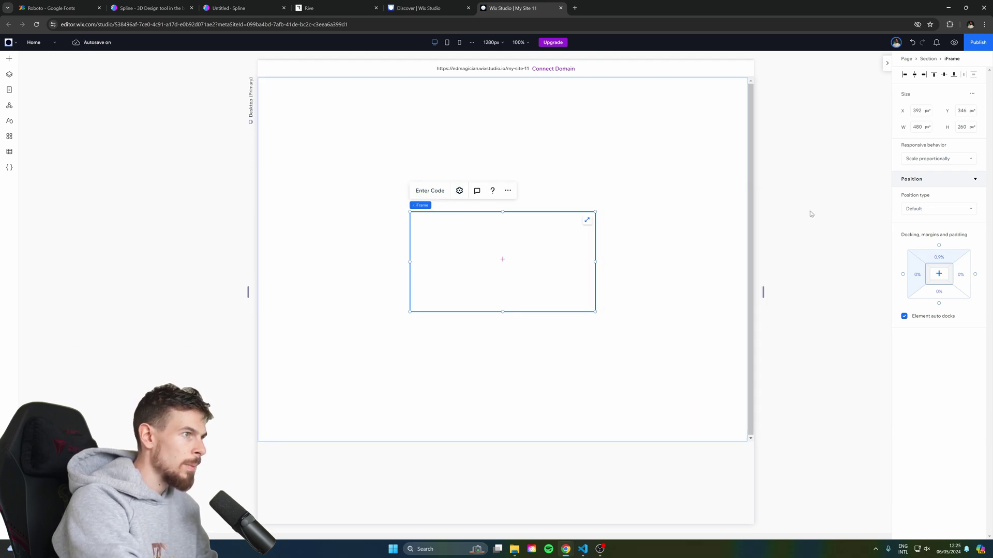
pyautogui.click(586, 222)
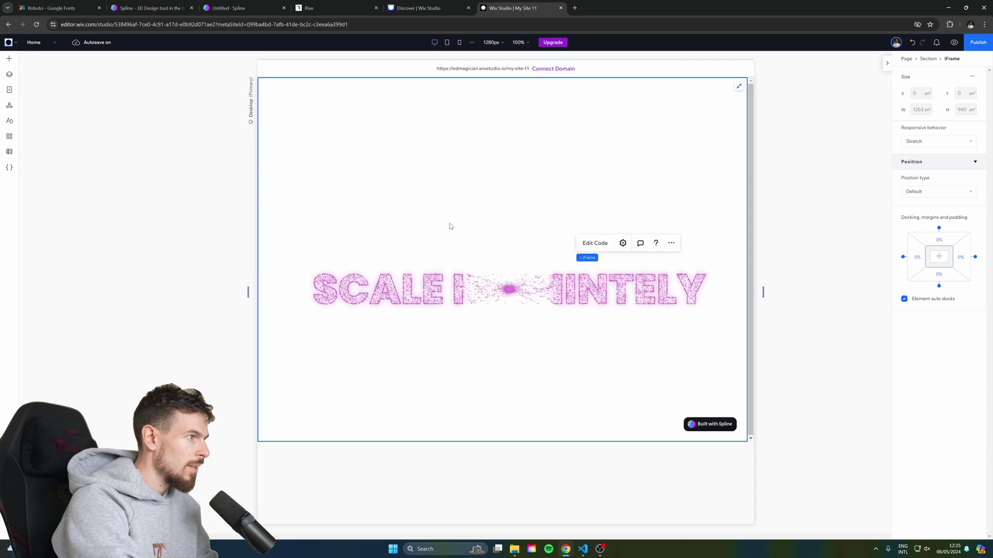
pyautogui.click(798, 291)
# - Set the section's background color to black (#000000)
pyautogui.click(634, 193)
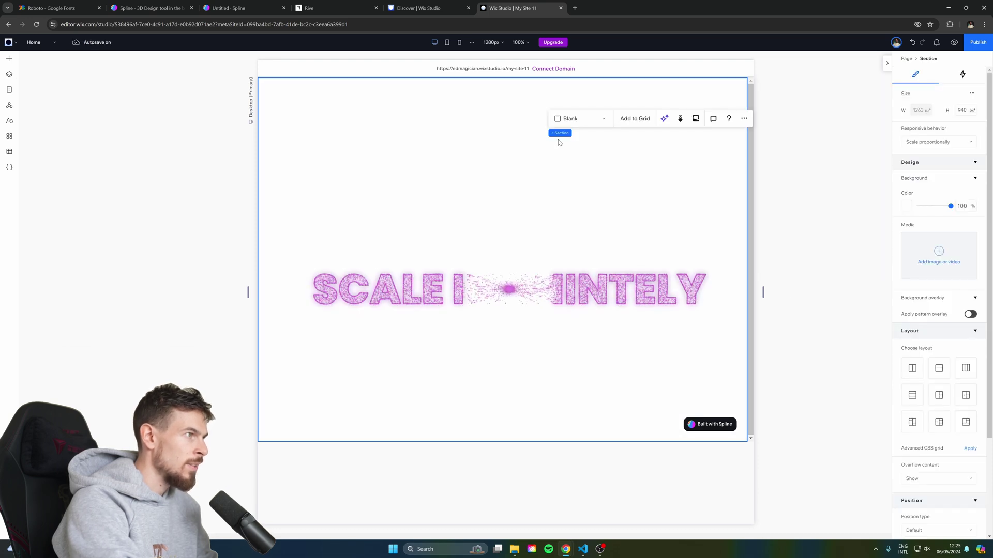
pyautogui.click(906, 206)
pyautogui.click(977, 275)
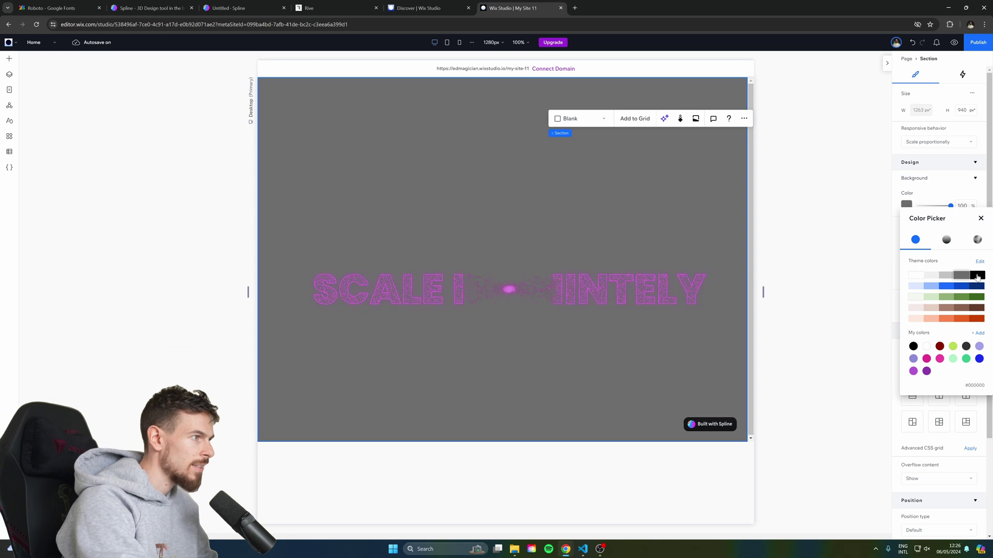
pyautogui.click(798, 321)
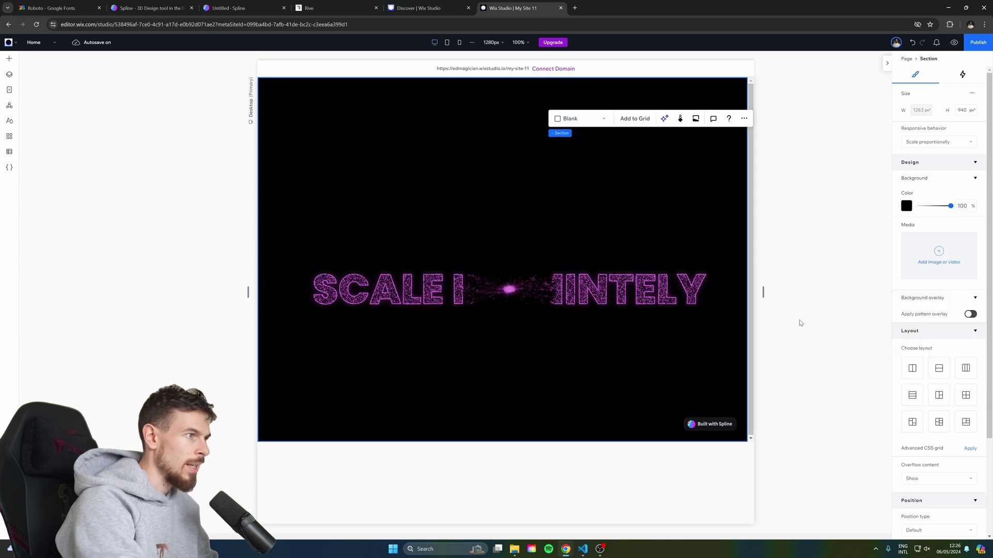
pyautogui.click(906, 206)
pyautogui.click(906, 206)
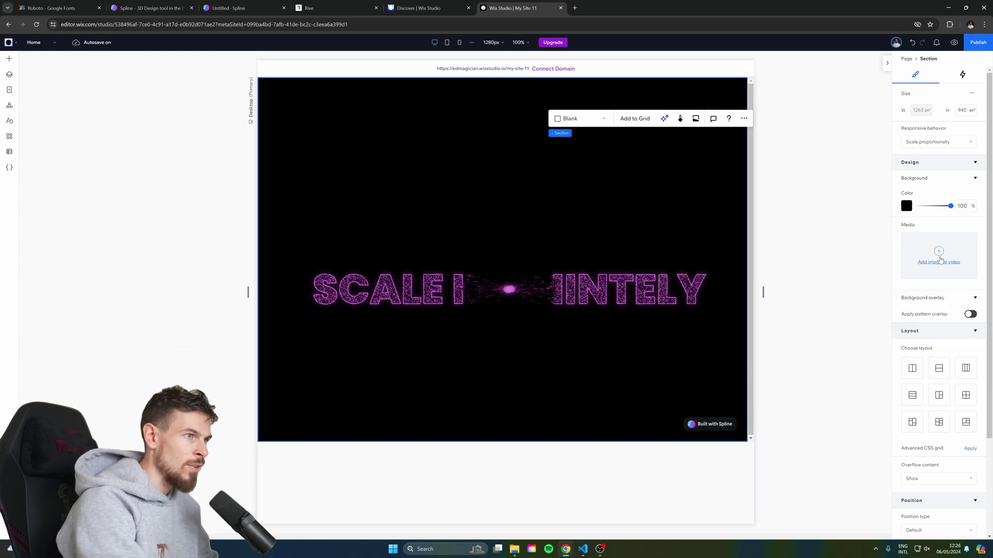
# - Search Wix media for "gradient" videos, apply the Gradient Glow video as the section background and preview the site
pyautogui.click(939, 259)
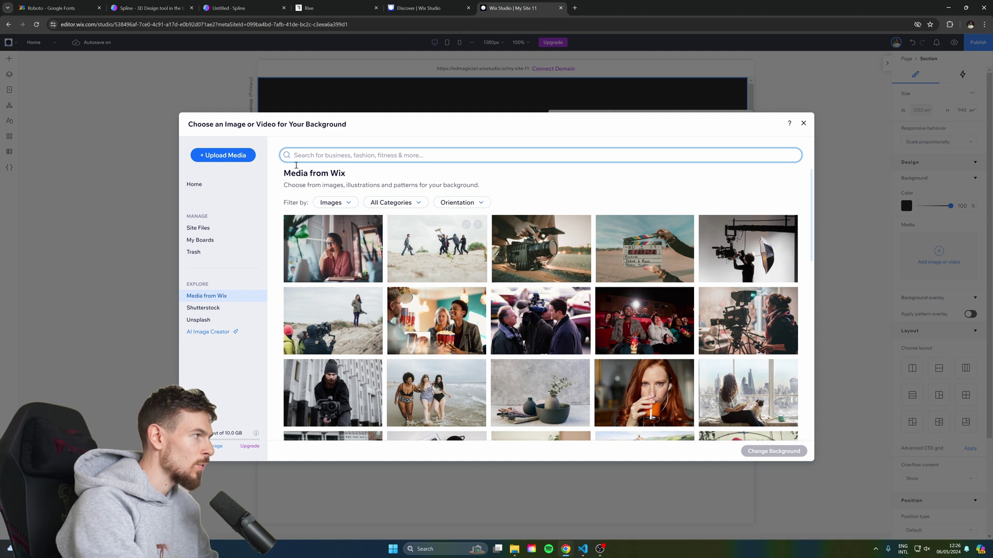
pyautogui.write('gradient')
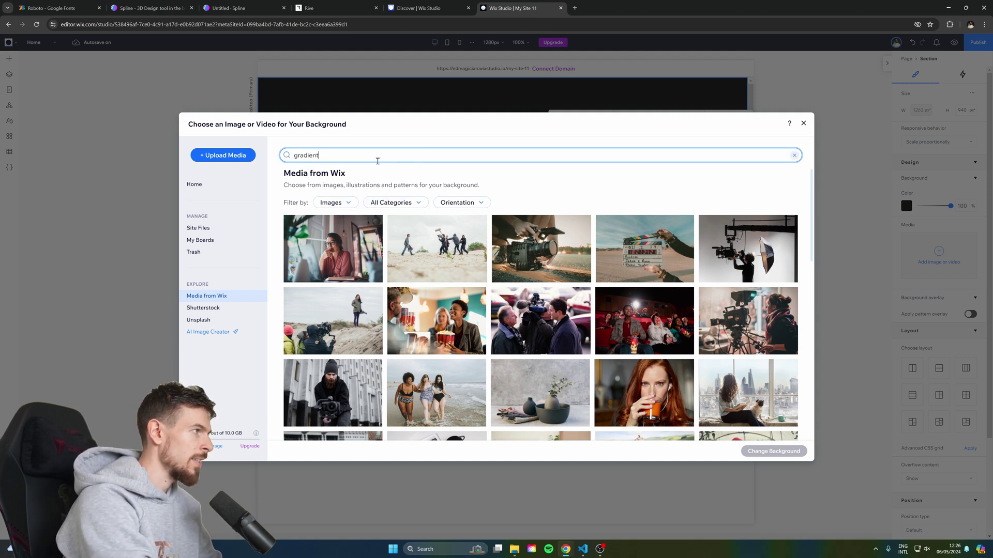
pyautogui.press('Return')
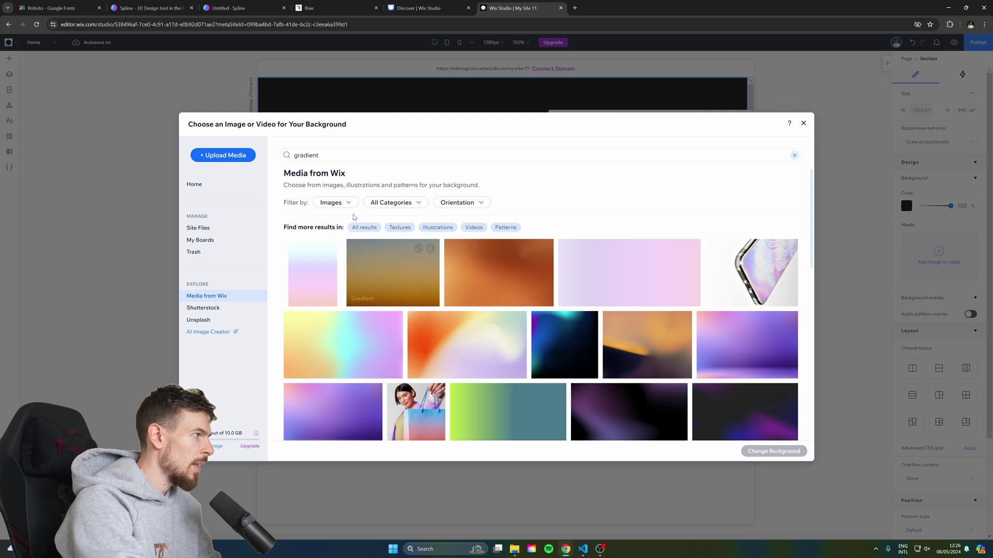
pyautogui.click(343, 204)
pyautogui.click(337, 248)
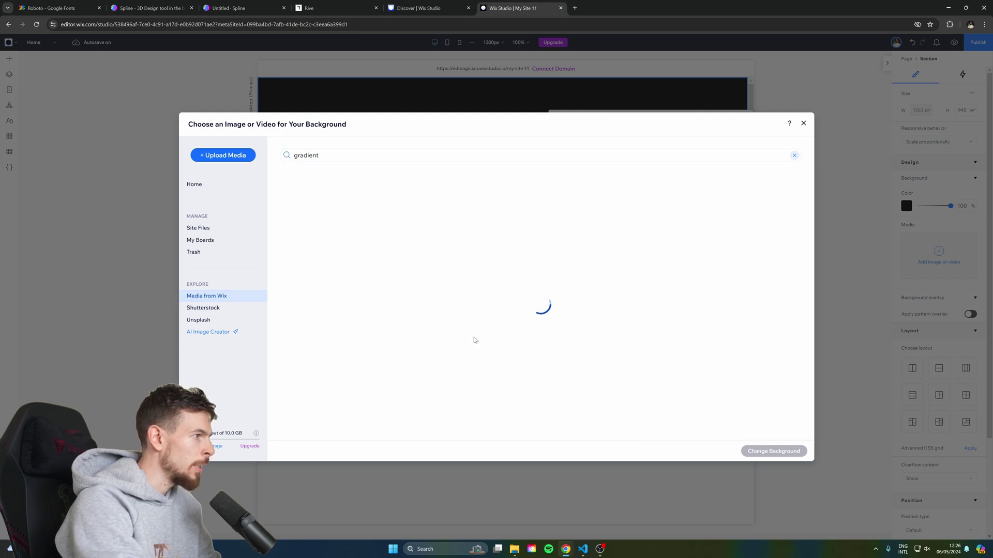
pyautogui.click(509, 253)
pyautogui.click(765, 452)
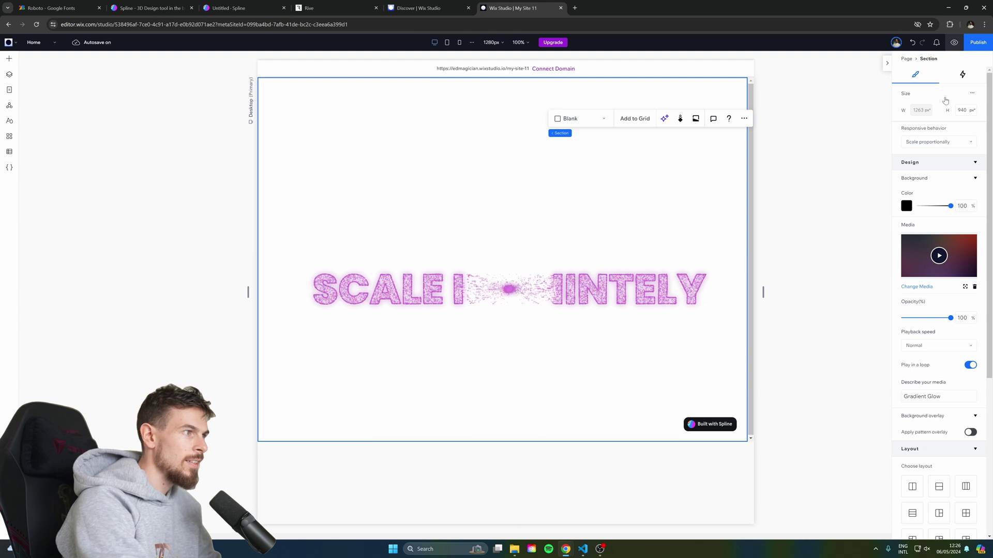
pyautogui.click(954, 42)
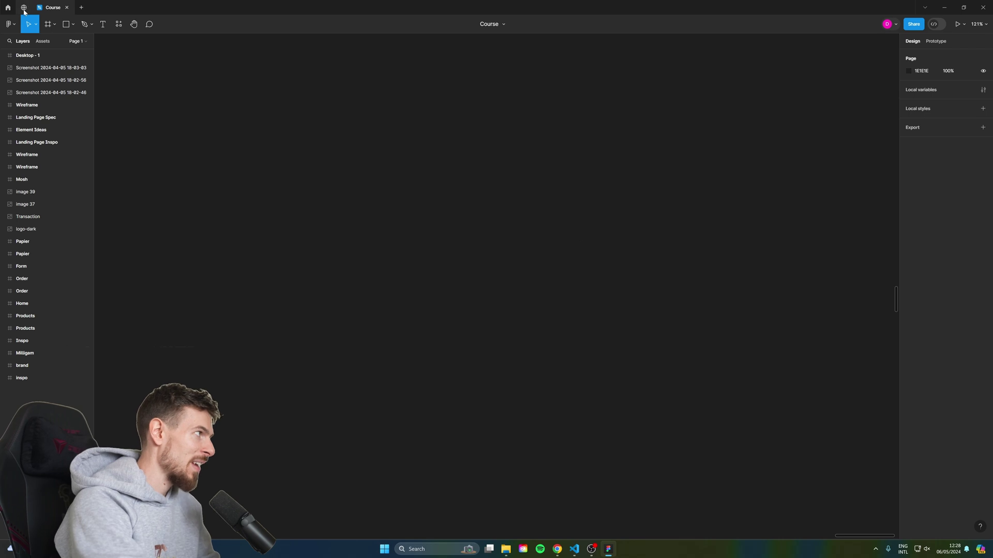
# - In Figma's Course file, add a frame from the Desktop preset at 1440 × 1024
pyautogui.click(48, 25)
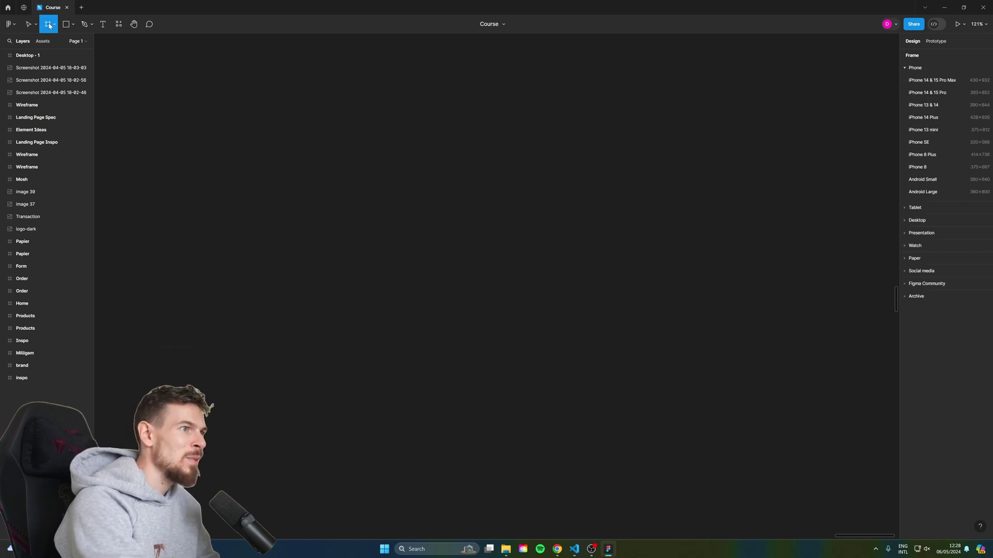
pyautogui.click(919, 220)
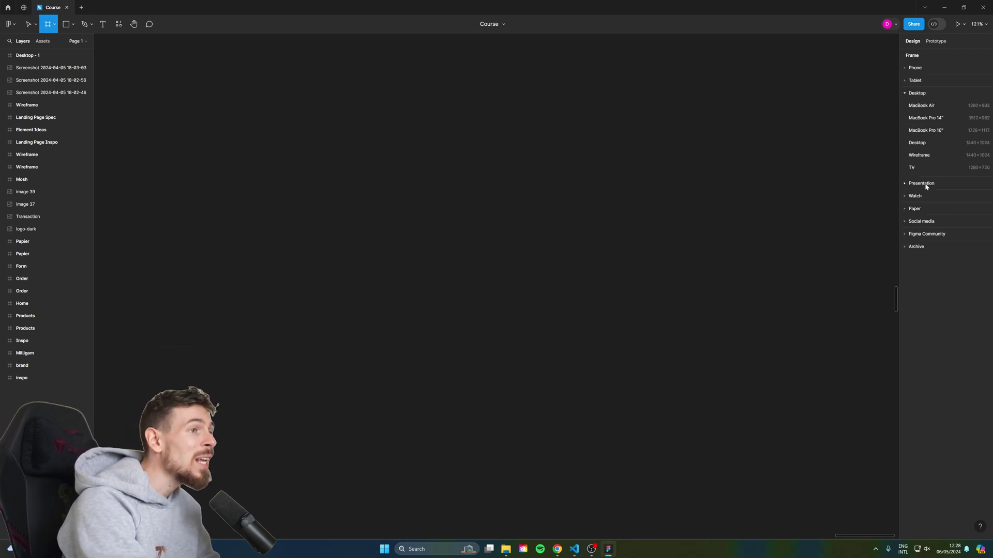
pyautogui.click(924, 143)
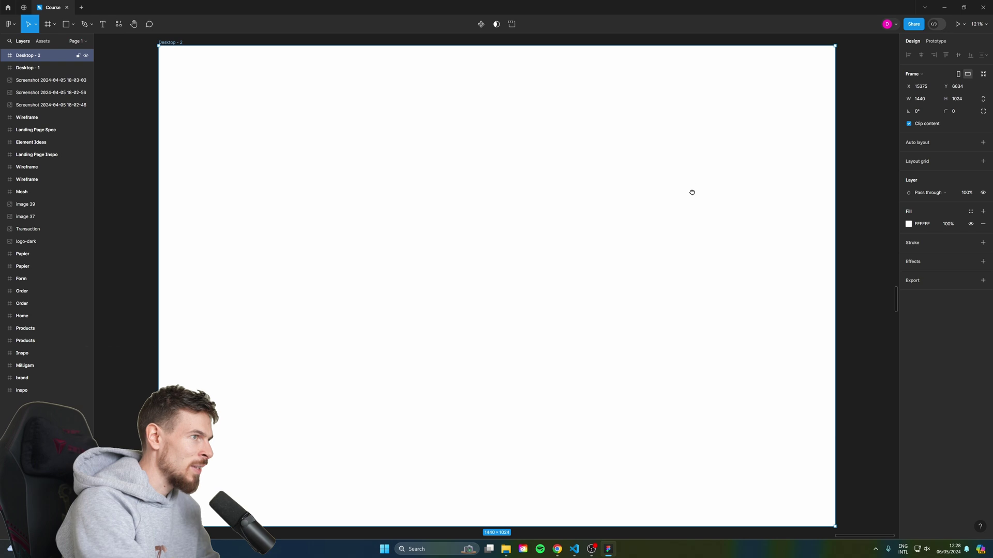
pyautogui.scroll(1, 696, 194)
pyautogui.hscroll(1, 712, 244)
# - Add a layout grid to the new desktop frame and set it to 12 columns
pyautogui.click(943, 157)
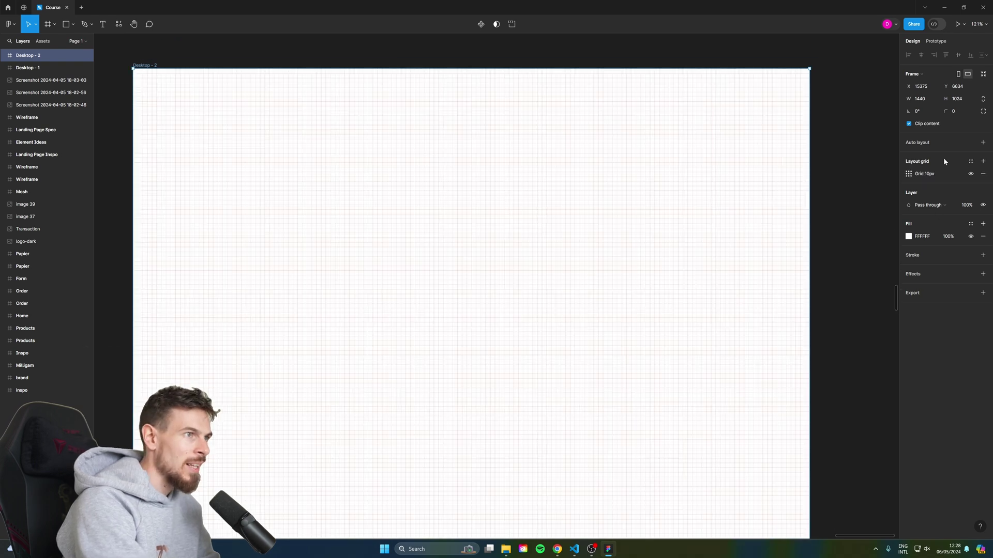
pyautogui.click(908, 174)
pyautogui.click(830, 185)
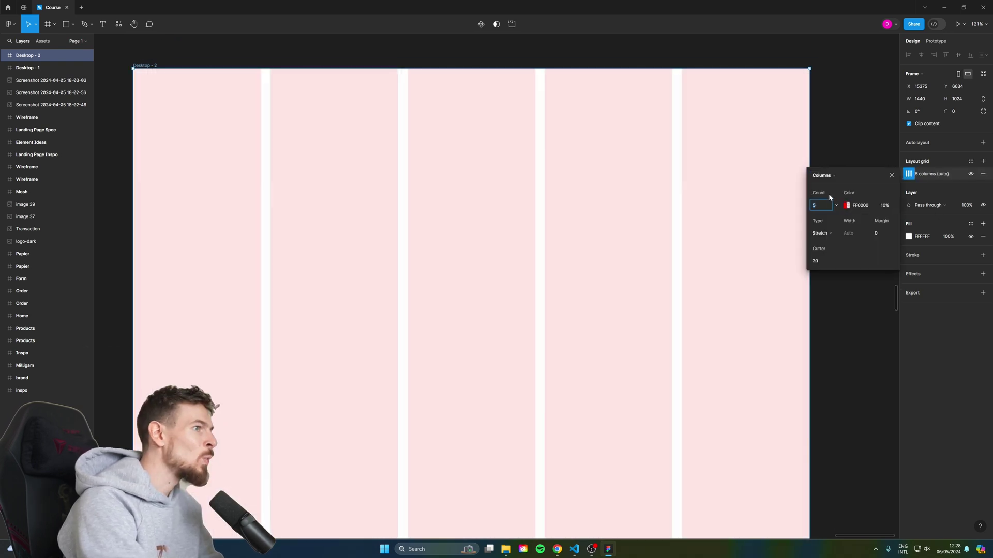
pyautogui.click(822, 207)
pyautogui.write('12')
pyautogui.press('Return')
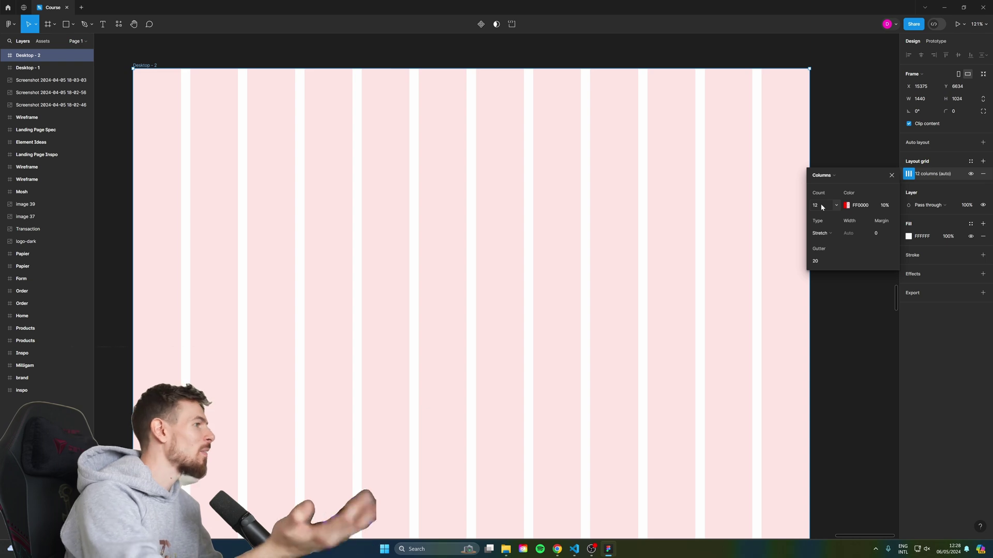
pyautogui.scroll(-2, 691, 282)
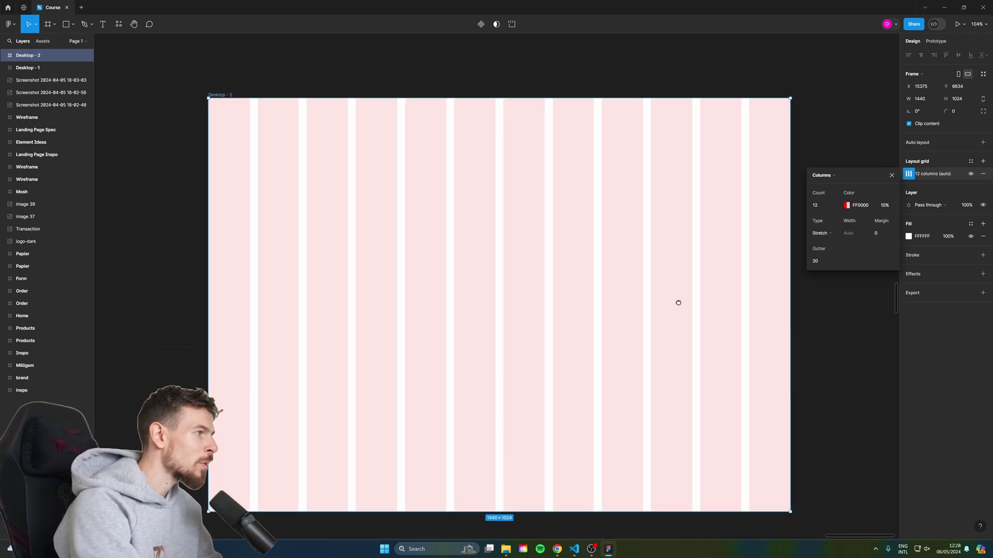
pyautogui.press('r')
pyautogui.moveTo(312, 205)
pyautogui.mouseDown()
pyautogui.moveTo(424, 251)
pyautogui.moveTo(430, 209)
pyautogui.moveTo(447, 219)
pyautogui.moveTo(315, 126)
pyautogui.moveTo(327, 108)
pyautogui.moveTo(687, 105)
pyautogui.mouseUp()
pyautogui.press('Delete')
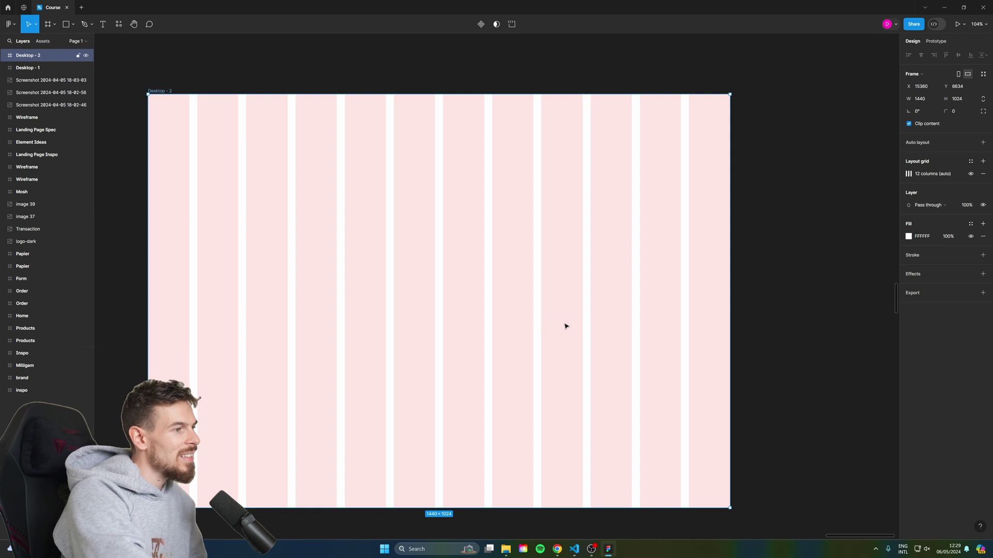
pyautogui.moveTo(566, 326); pyautogui.dragTo(579, 317)
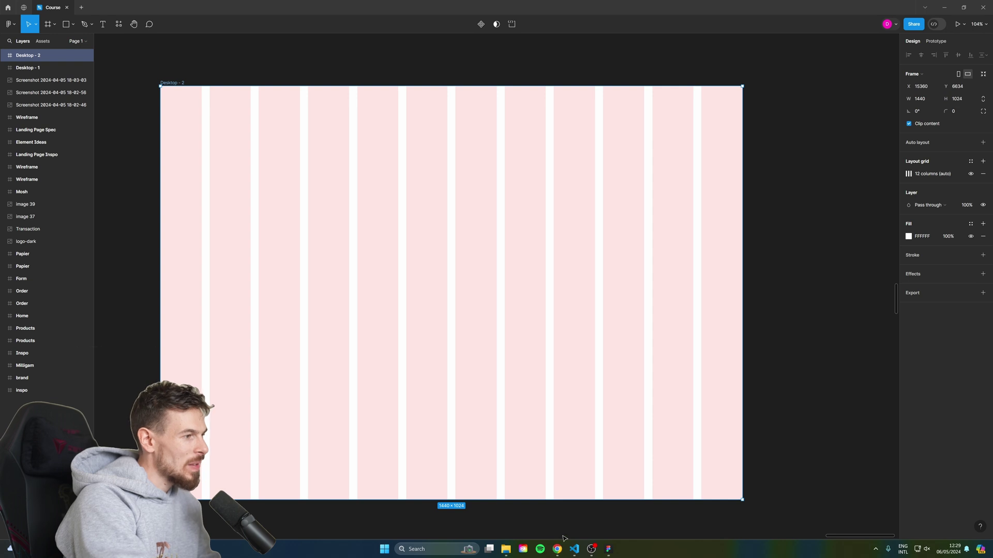
# - Switch to Chrome and open pexels.com in a new tab
pyautogui.moveTo(559, 551)
pyautogui.click(630, 510)
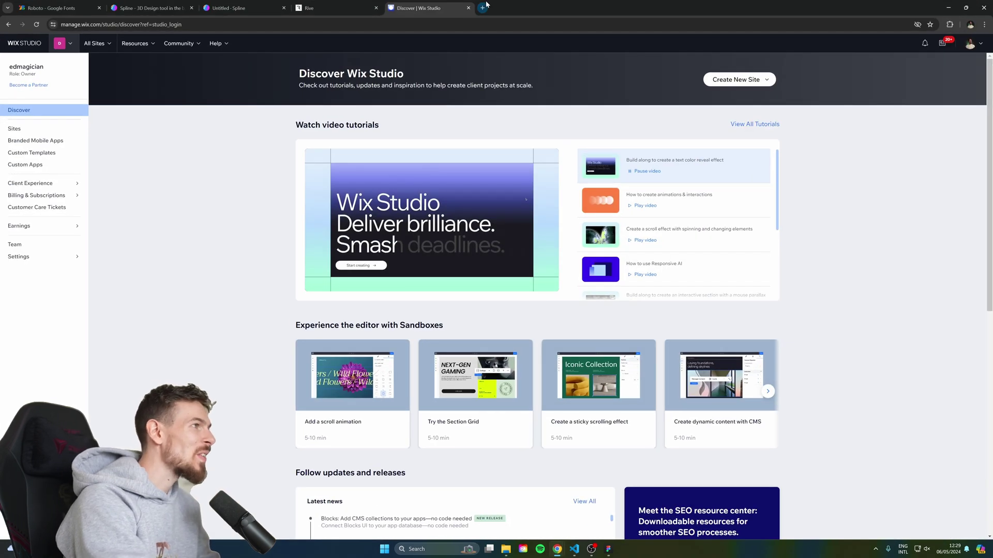
pyautogui.click(500, 8)
pyautogui.write('pexels')
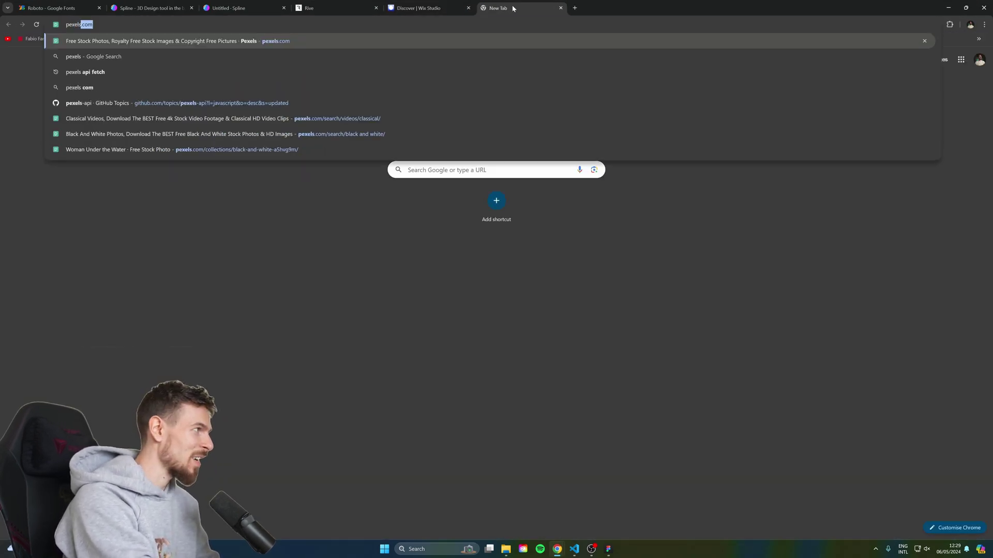
pyautogui.press('Return')
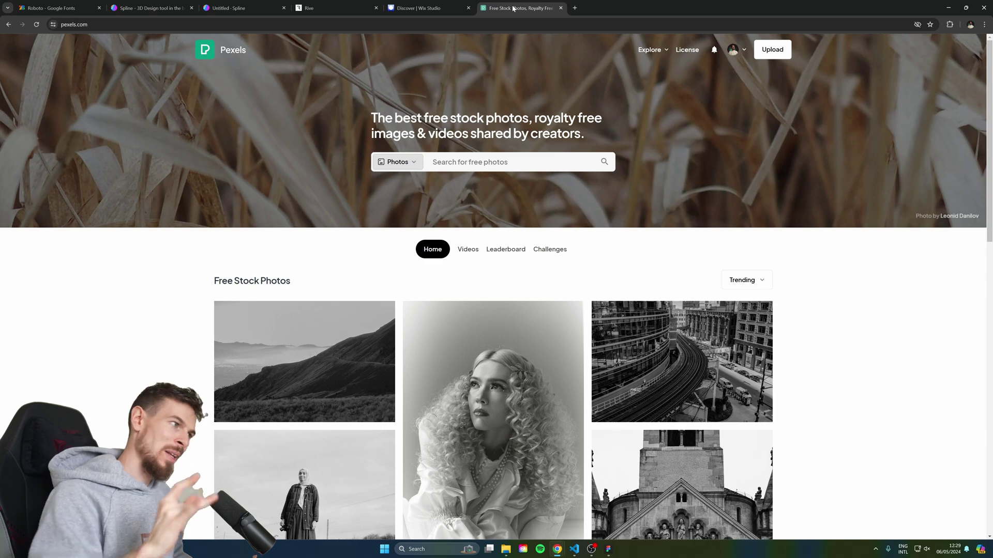
# - Browse the free stock photos on the Pexels home page and the trending free stock videos
pyautogui.scroll(-2, 636, 469)
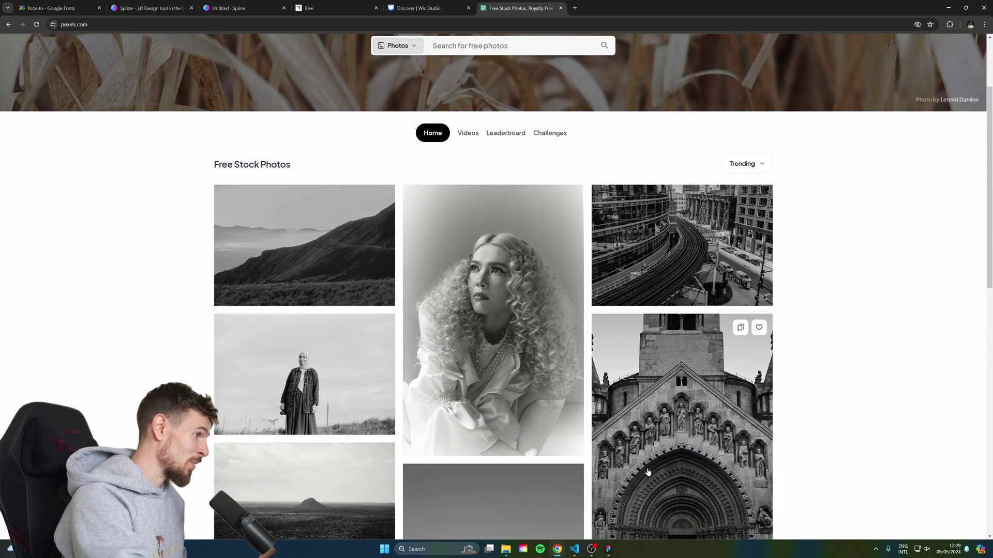
pyautogui.scroll(1, 637, 469)
pyautogui.click(468, 178)
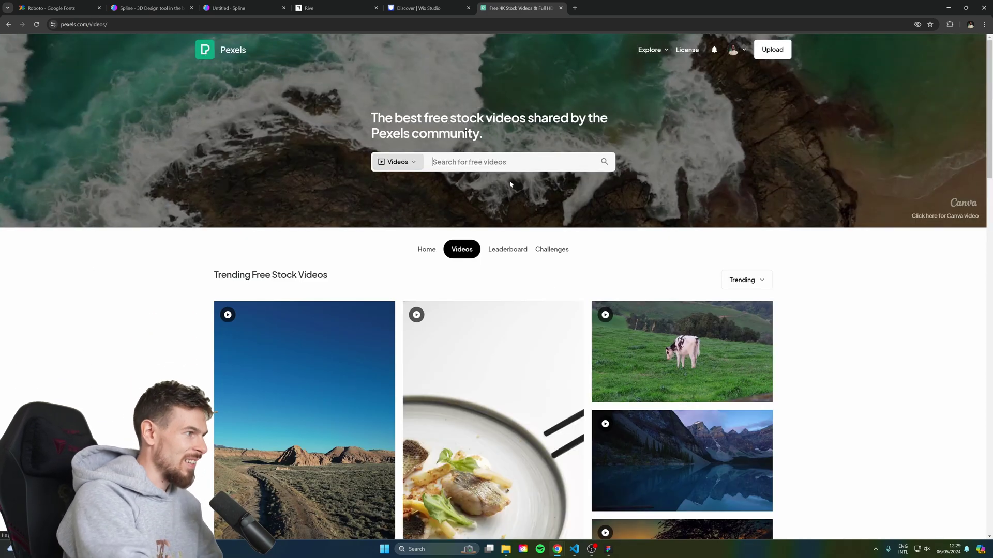
pyautogui.scroll(-6, 611, 271)
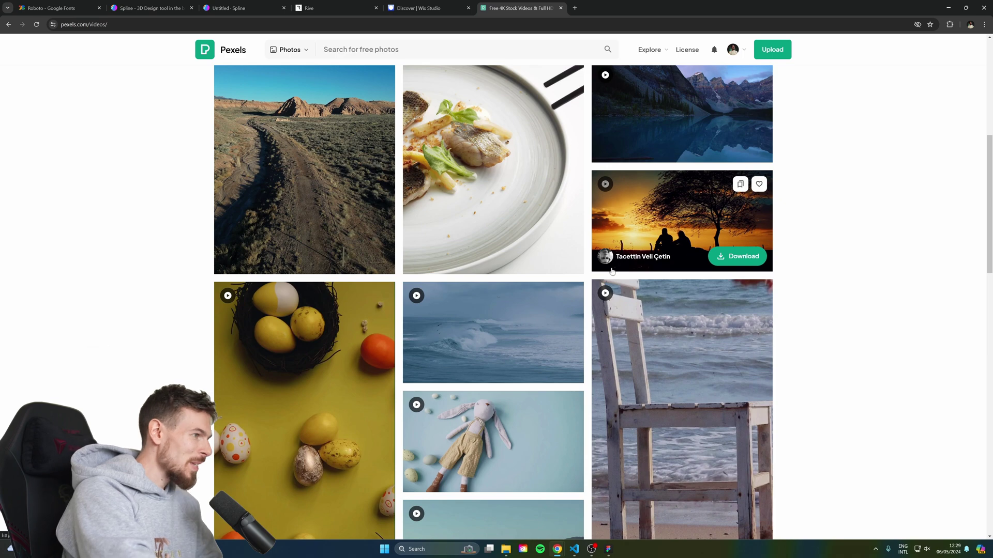
pyautogui.scroll(-6, 612, 272)
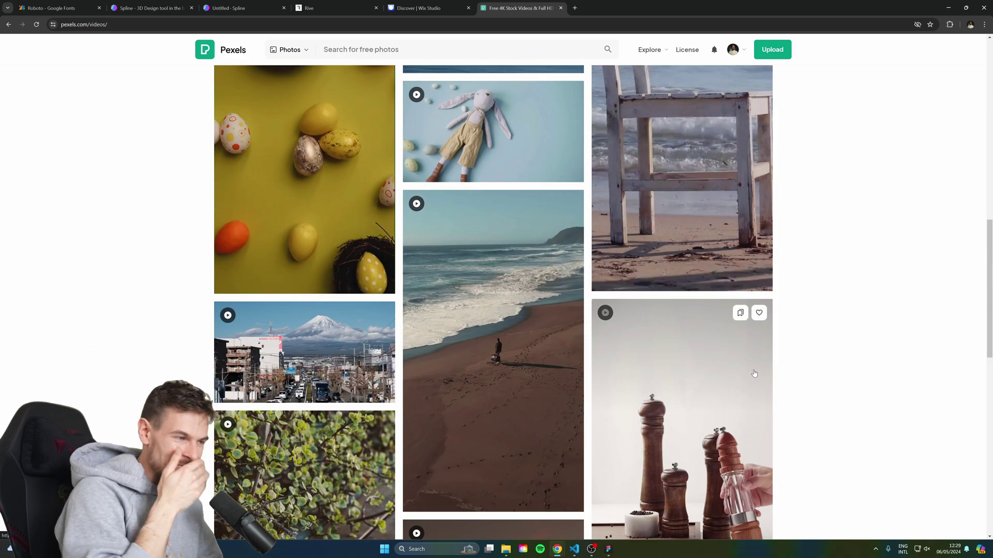
pyautogui.scroll(-3, 754, 374)
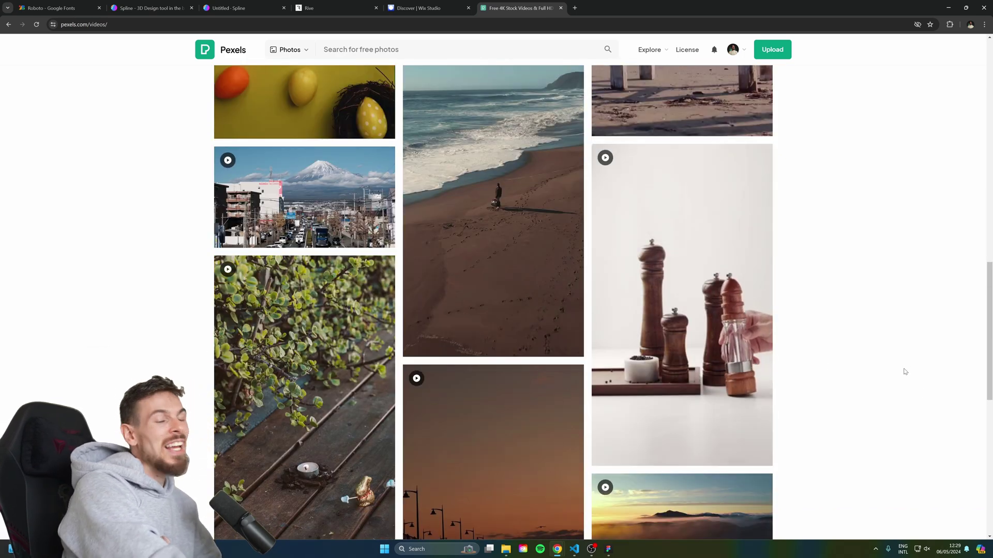
pyautogui.scroll(8, 815, 163)
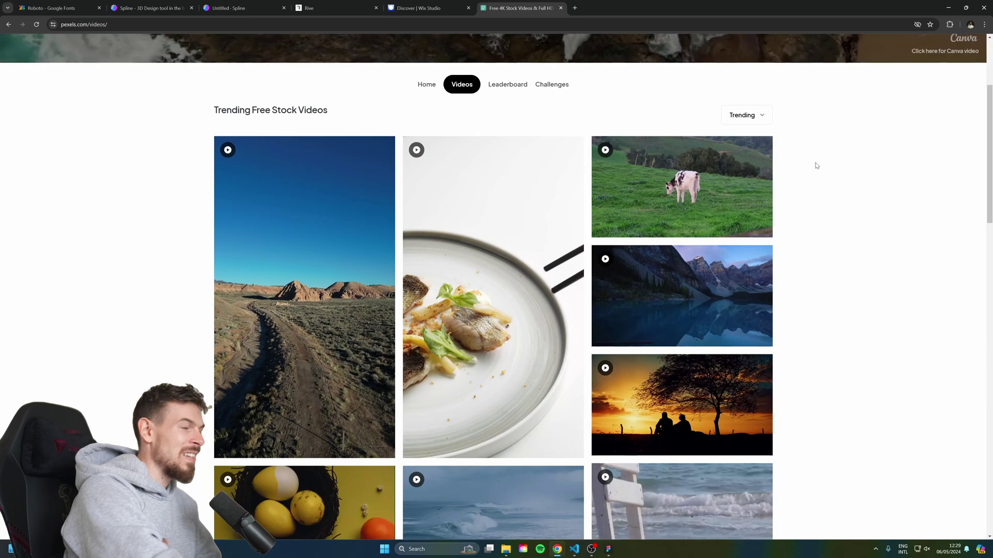
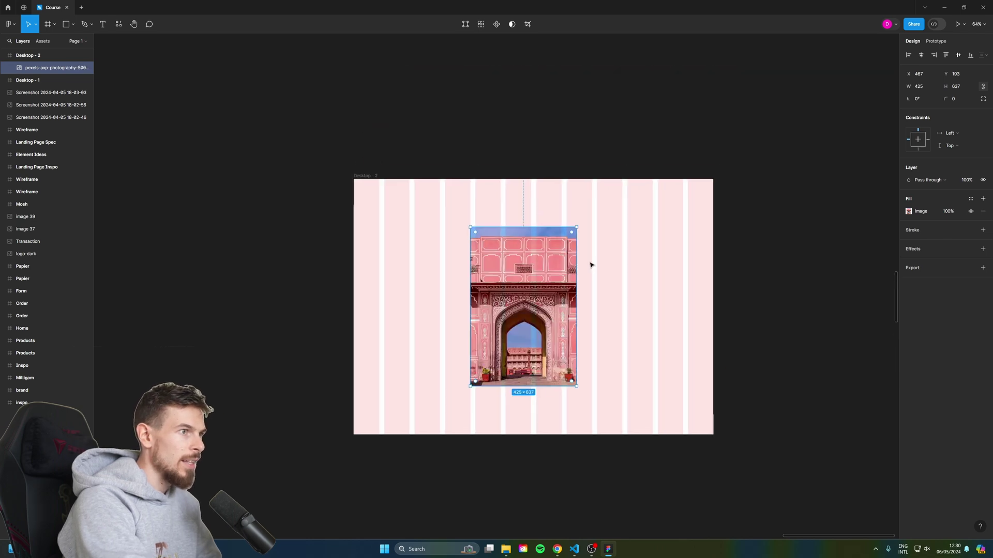
# - Set the pink archway image's fill to Crop and trim its upper edge to make the image 425 × 500
pyautogui.click(908, 210)
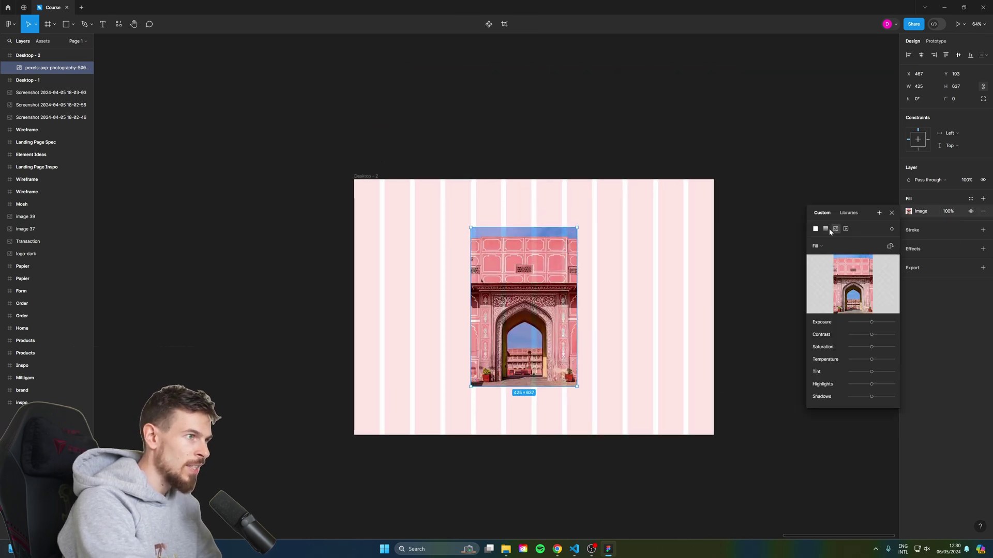
pyautogui.click(820, 246)
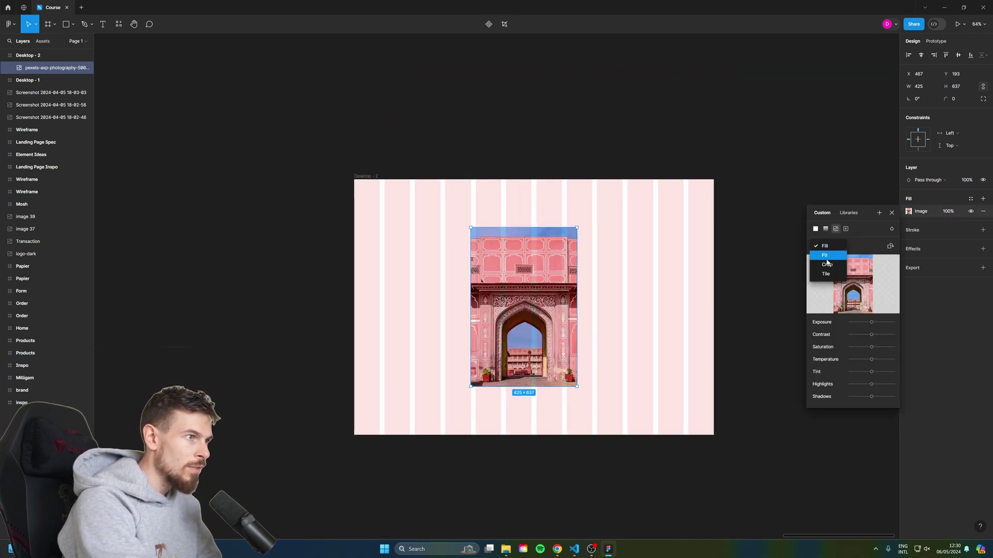
pyautogui.click(827, 265)
pyautogui.scroll(3, 550, 220)
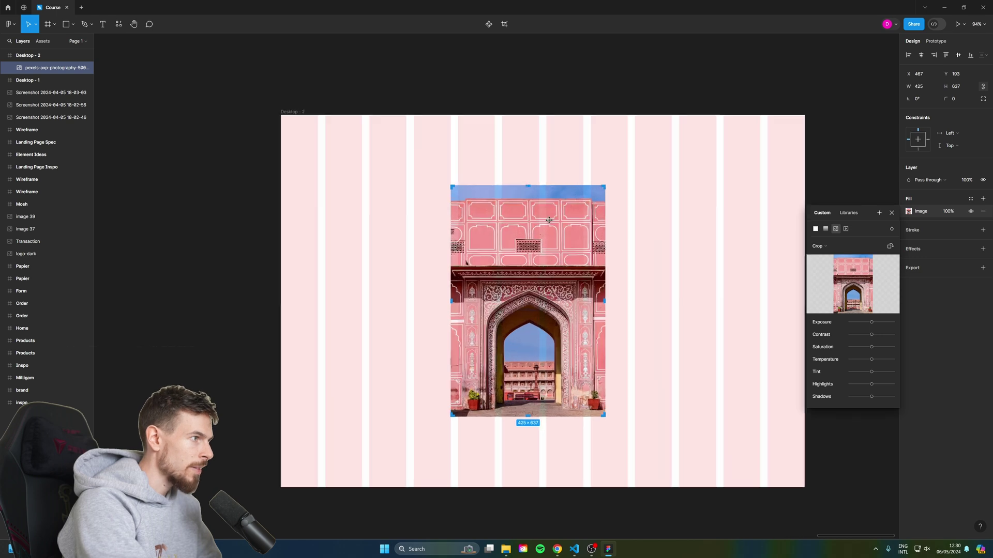
pyautogui.moveTo(528, 188); pyautogui.dragTo(529, 226)
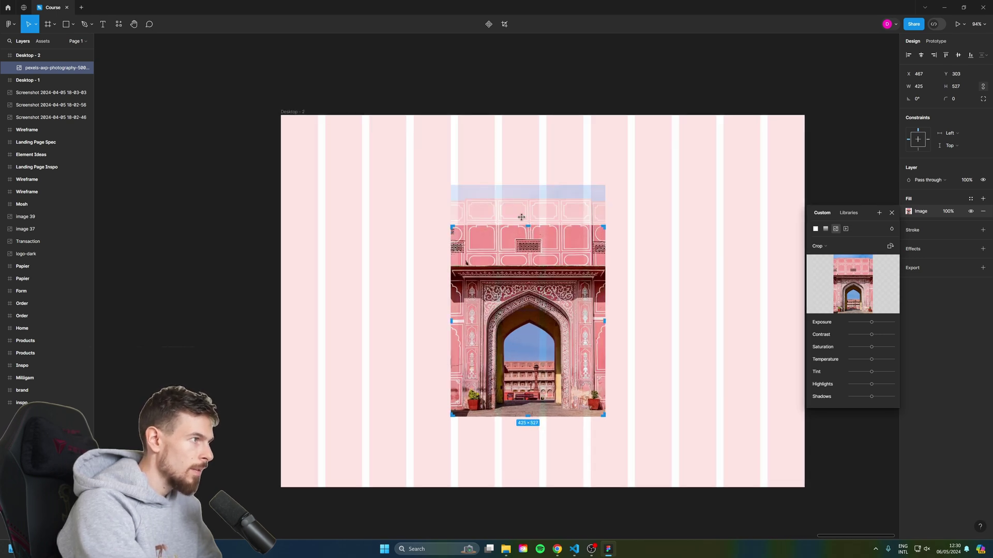
pyautogui.moveTo(529, 229); pyautogui.dragTo(529, 235)
pyautogui.press('Escape')
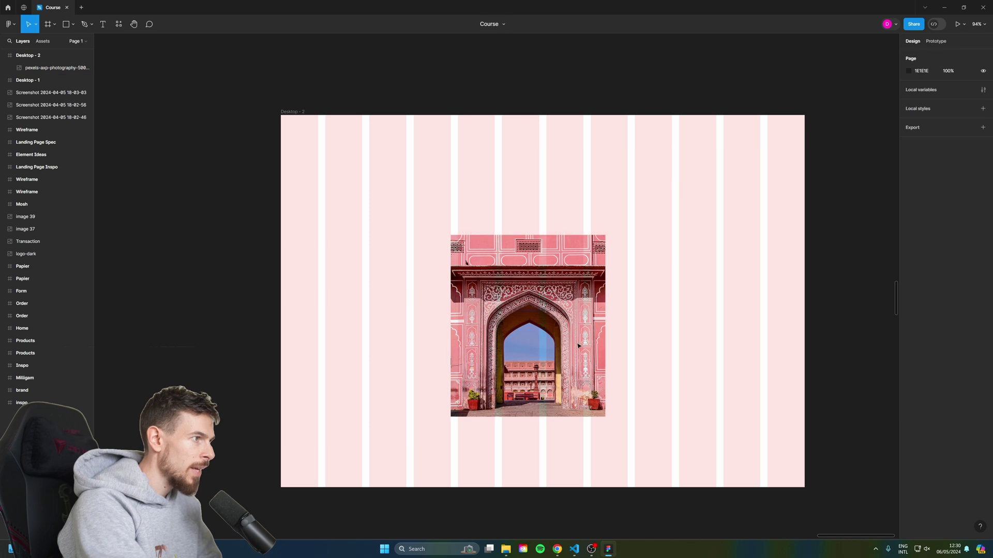
# - Add an export setting to the cropped archway image with JPG as the format
pyautogui.click(961, 281)
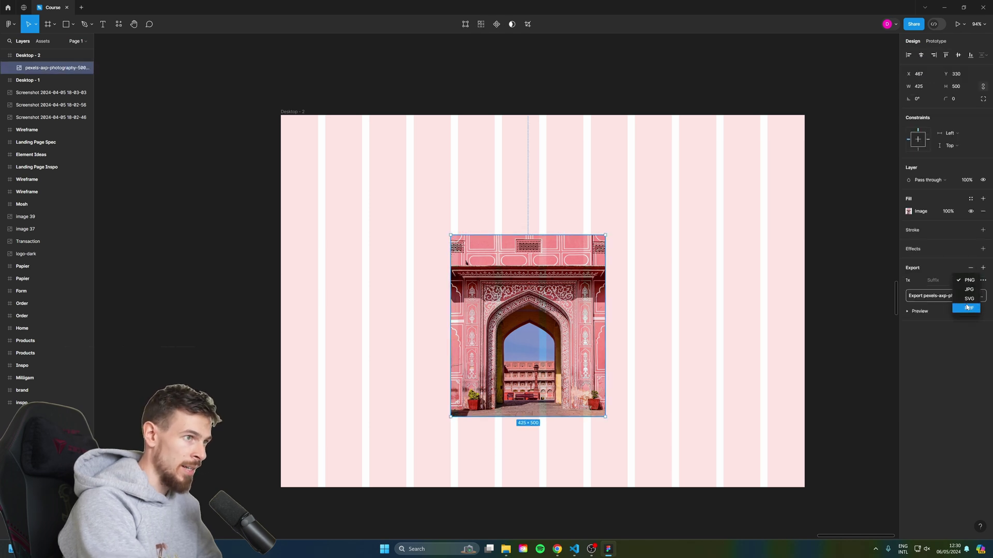
pyautogui.click(969, 290)
pyautogui.click(965, 282)
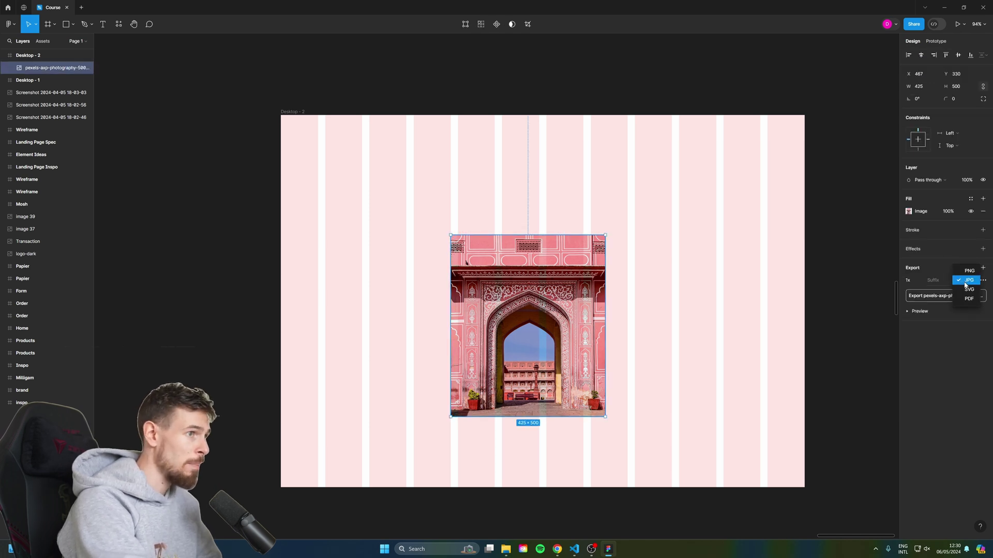
pyautogui.click(921, 322)
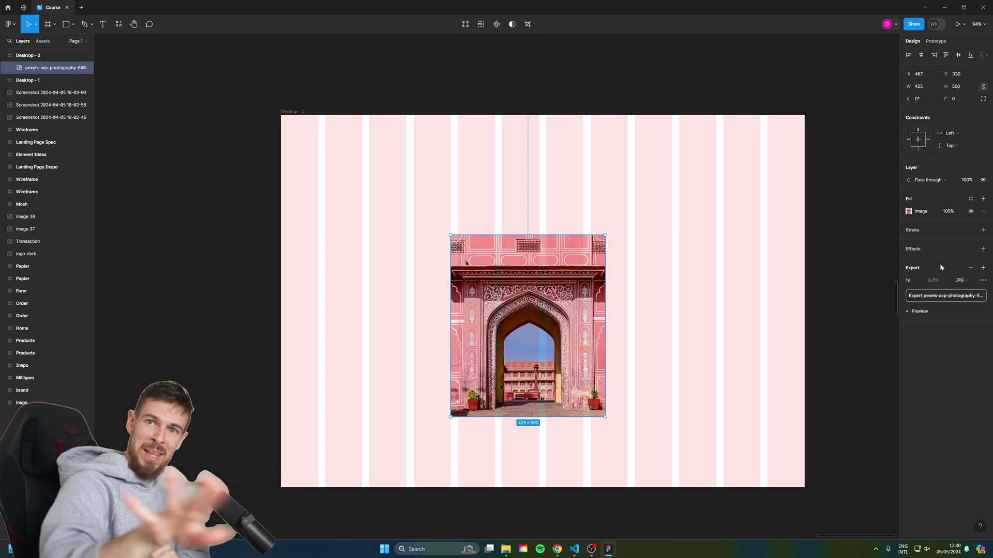
# - Switch the archway image back to Fill mode and lower its upper edge to resize it to 425 × 415
pyautogui.click(908, 212)
pyautogui.click(824, 247)
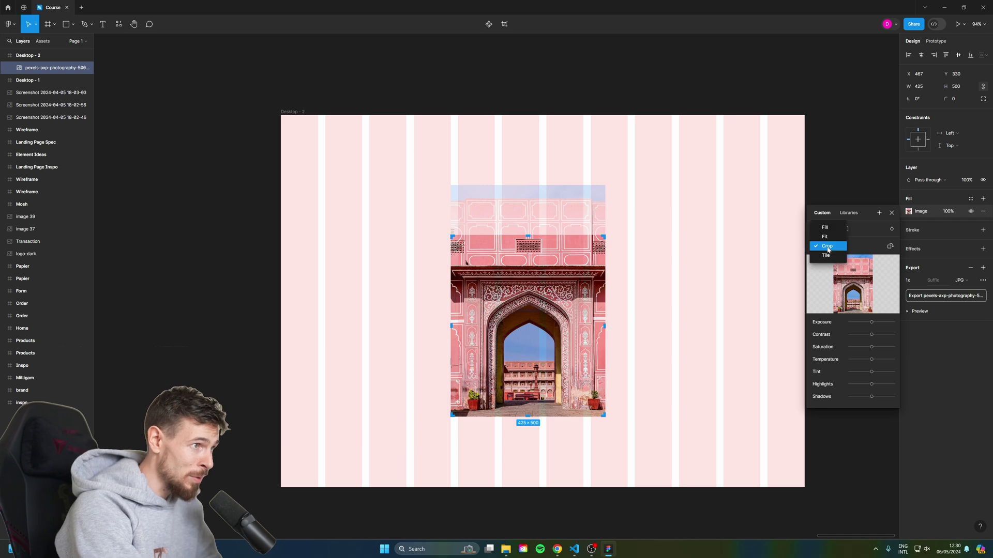
pyautogui.click(825, 228)
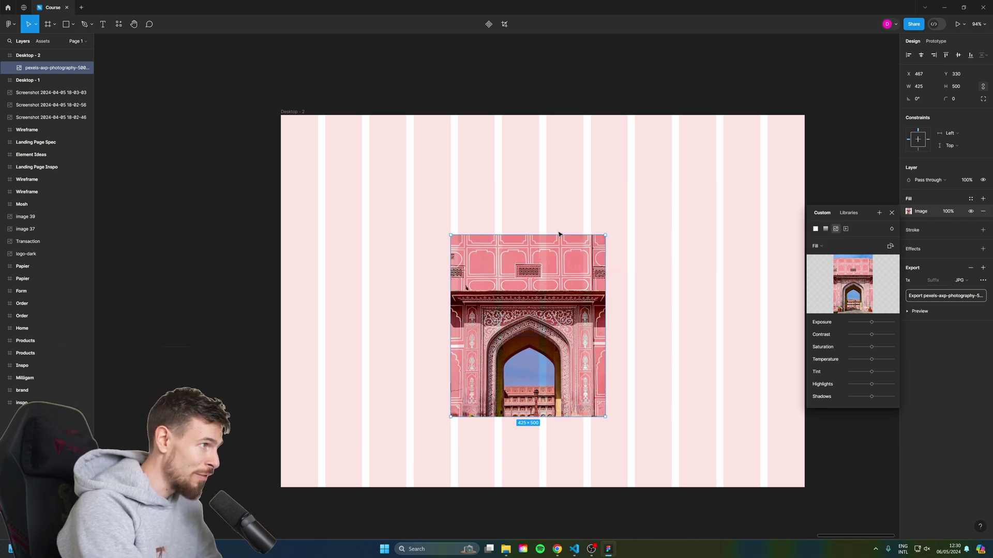
pyautogui.moveTo(543, 233); pyautogui.dragTo(544, 266)
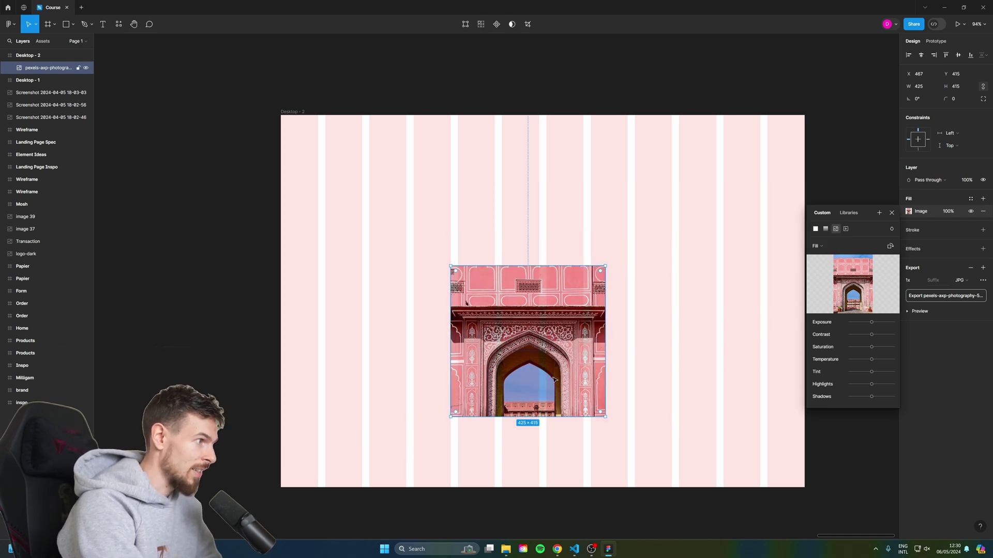
pyautogui.click(534, 366)
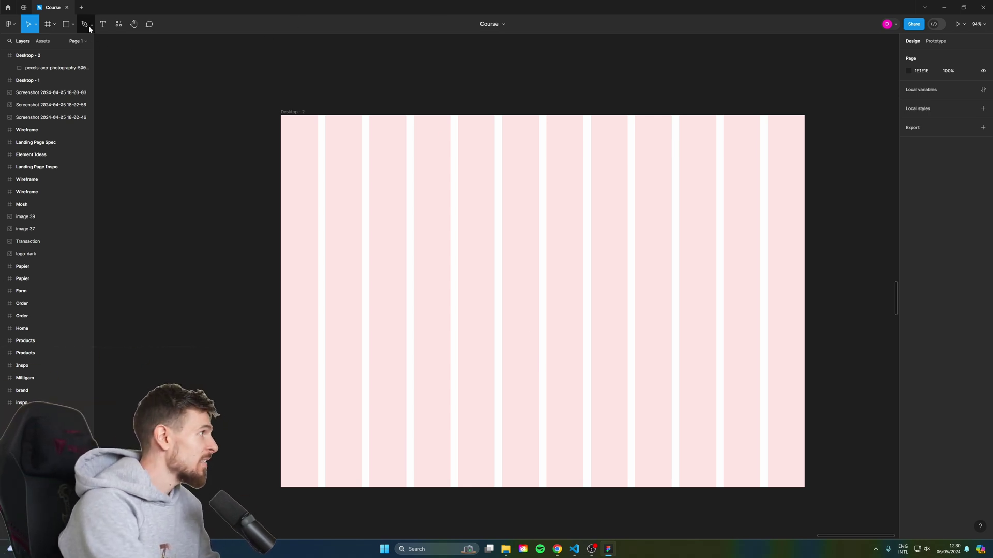
# - Draw a curve about 1467 × 517 across the desktop frame with the Pen tool and set its export format to SVG
pyautogui.click(78, 43)
pyautogui.click(385, 211)
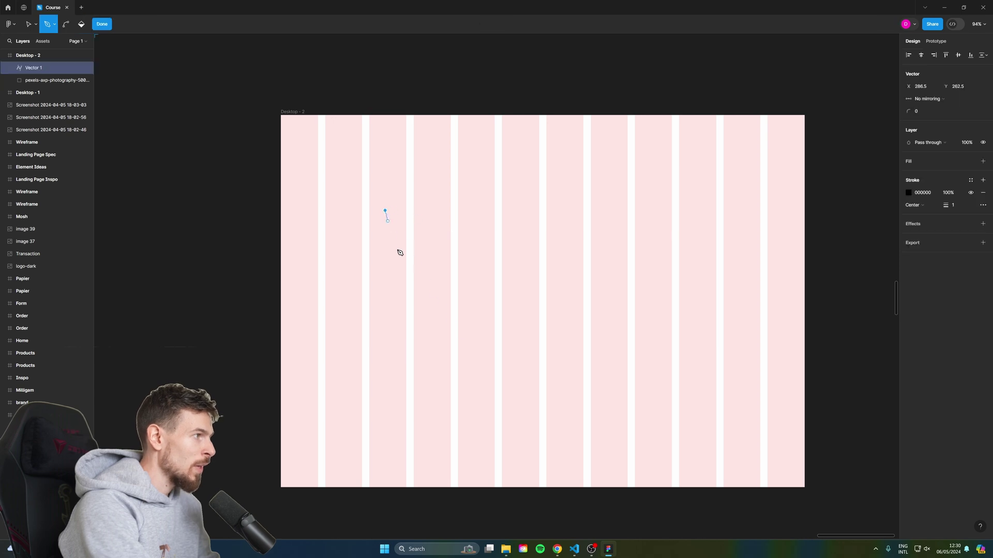
pyautogui.moveTo(619, 358); pyautogui.dragTo(821, 323)
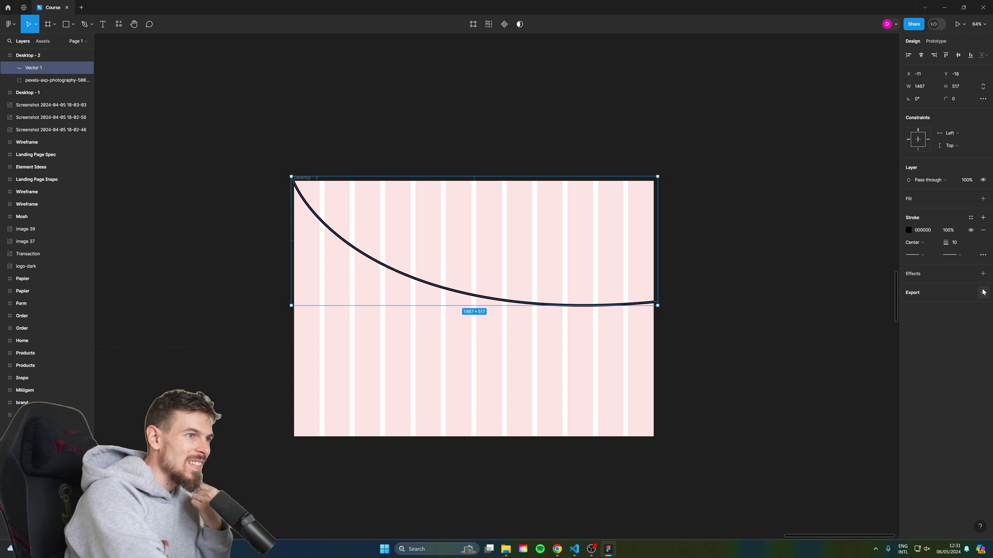
pyautogui.click(961, 305)
pyautogui.click(970, 324)
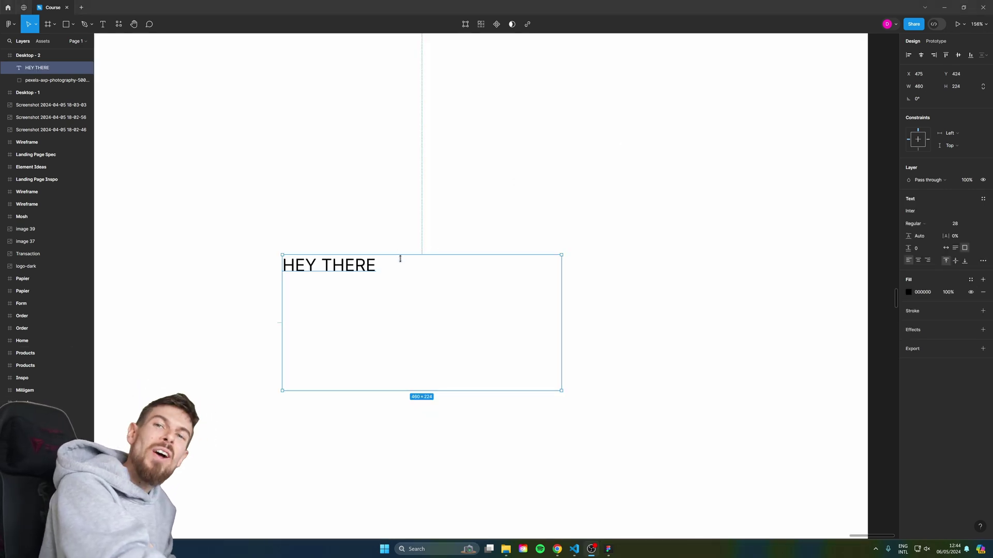
# - Run the Contrast plugin on the HEY THERE text and change the text's fill to a red shade to test it
pyautogui.rightClick(374, 270)
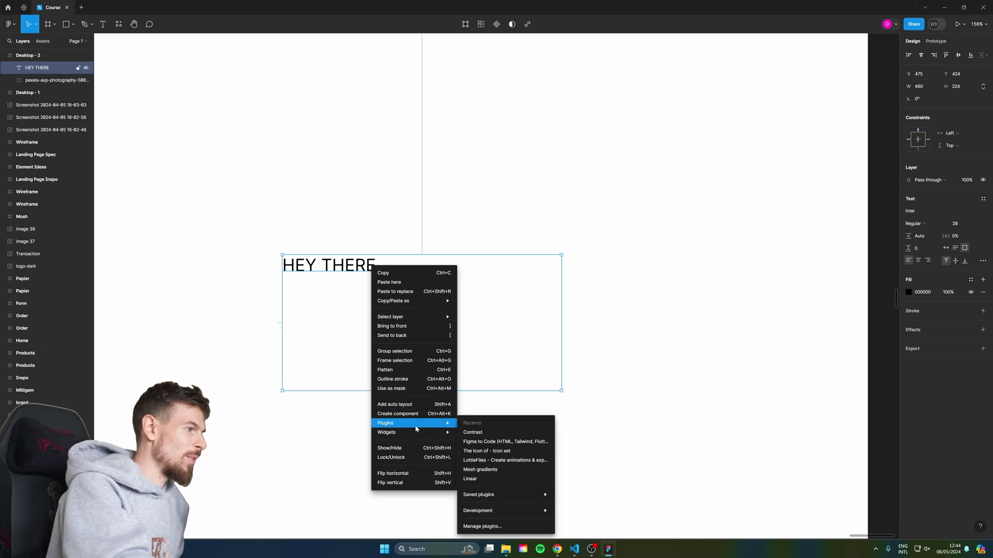
pyautogui.moveTo(444, 432)
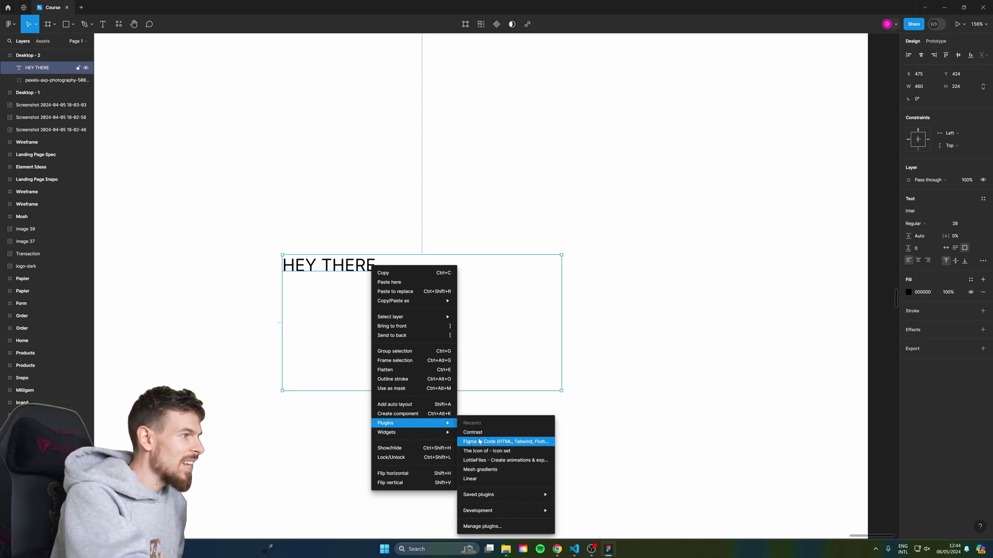
pyautogui.click(474, 433)
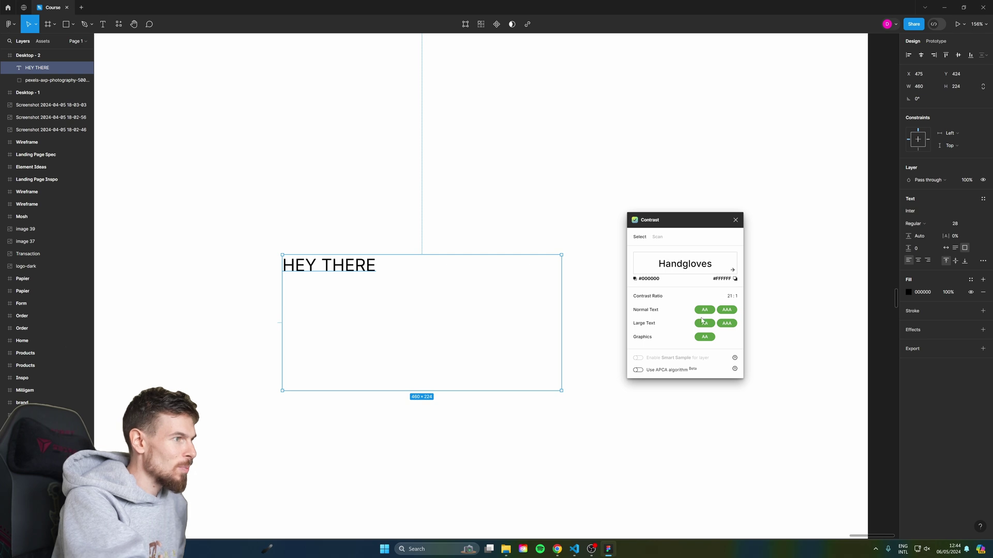
pyautogui.moveTo(692, 220); pyautogui.dragTo(649, 222)
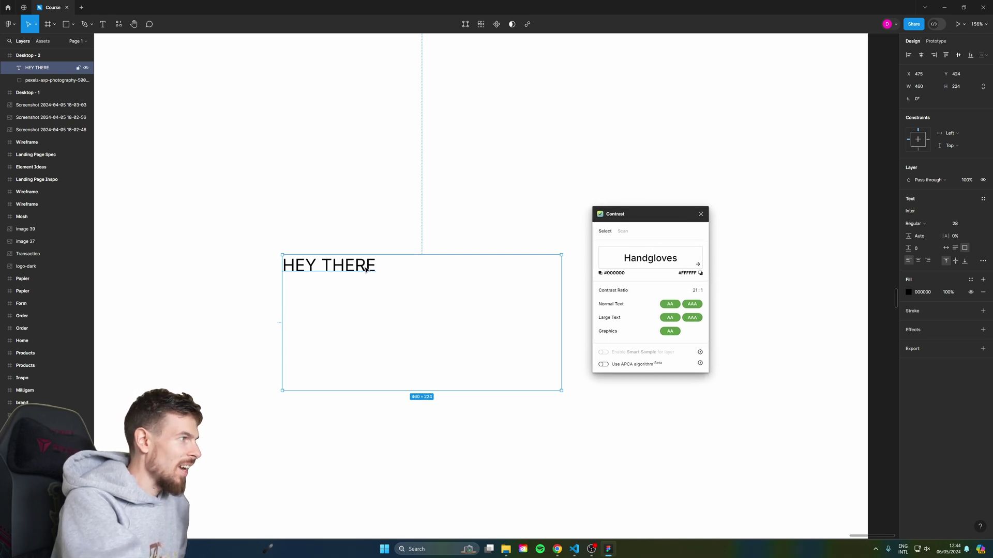
pyautogui.click(908, 292)
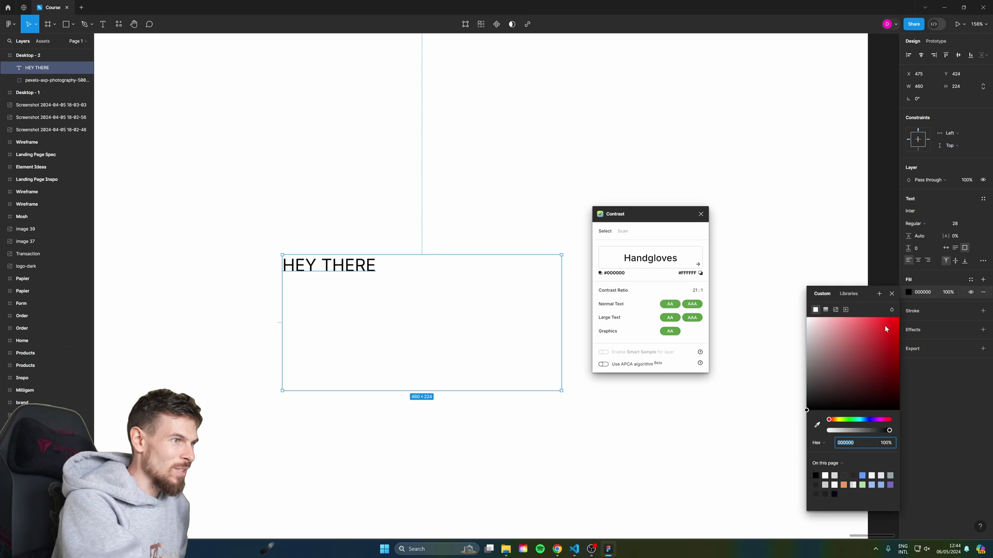
pyautogui.moveTo(886, 326); pyautogui.dragTo(858, 342)
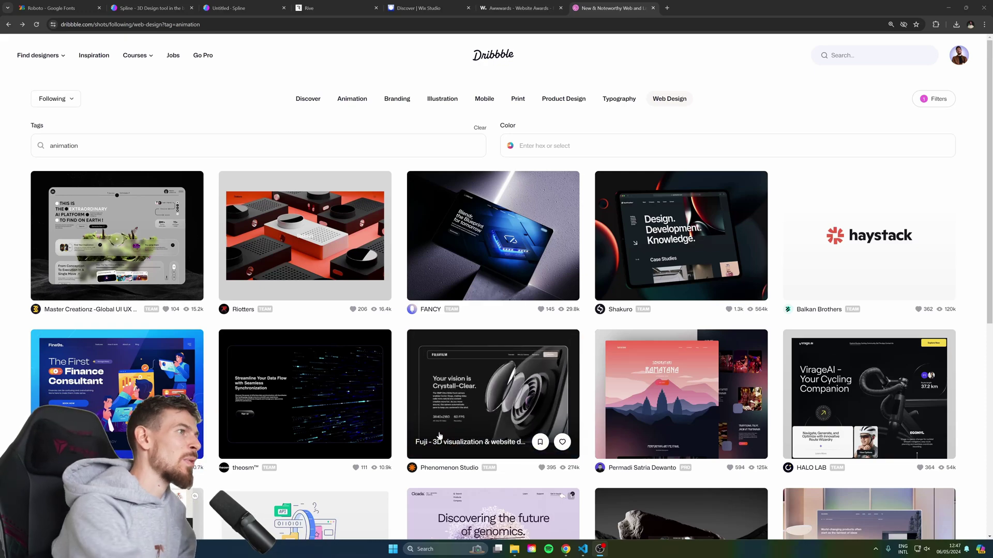
# - Browse Dribbble's web design shots tagged animation and view the Animation for the Biotech Website Concept shot
pyautogui.scroll(-7, 484, 176)
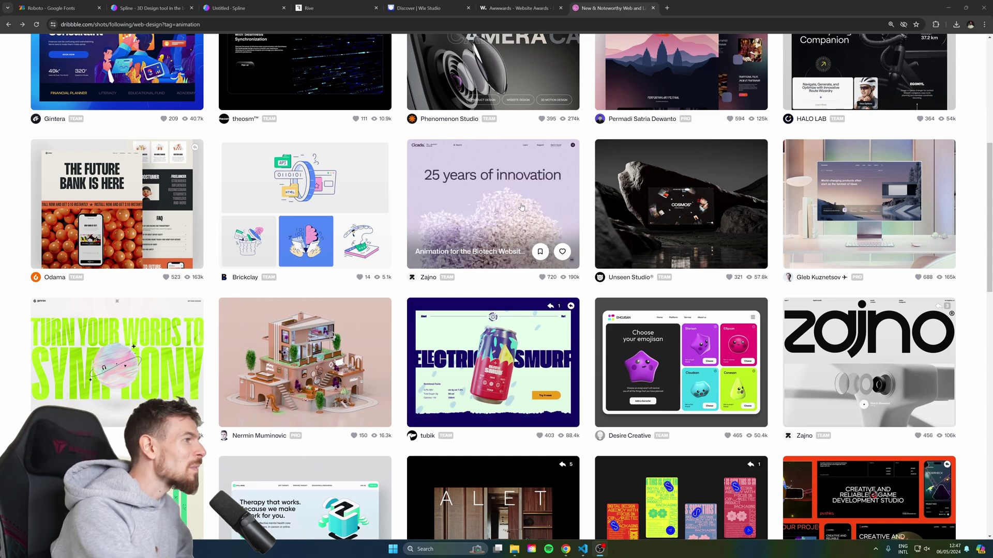
pyautogui.click(526, 198)
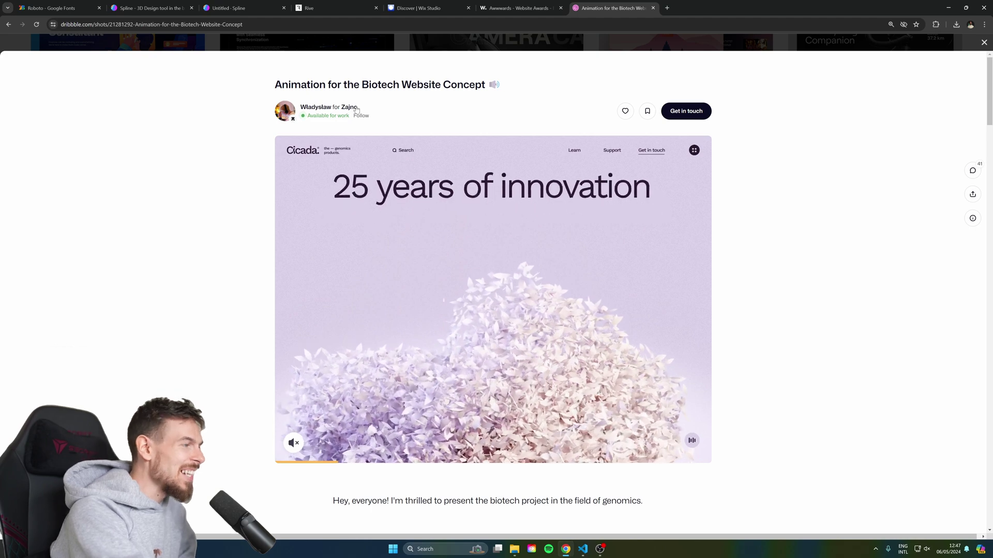
pyautogui.press('Escape')
pyautogui.scroll(-5, 539, 449)
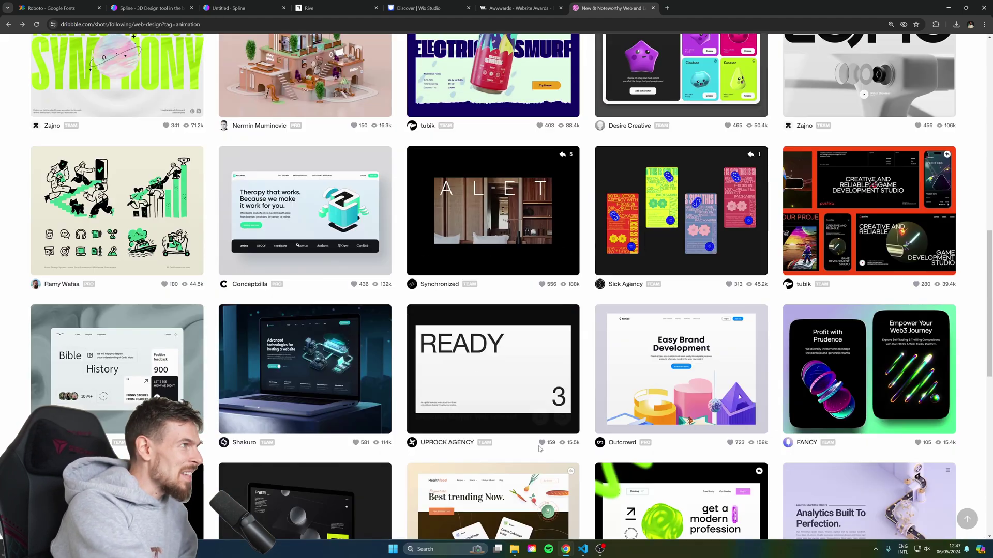
# - Open theo, the Awwwards Site of the Day, explore its eyewear slides from minimalistic to extravagant, and return to the Dribbble shots
pyautogui.click(520, 8)
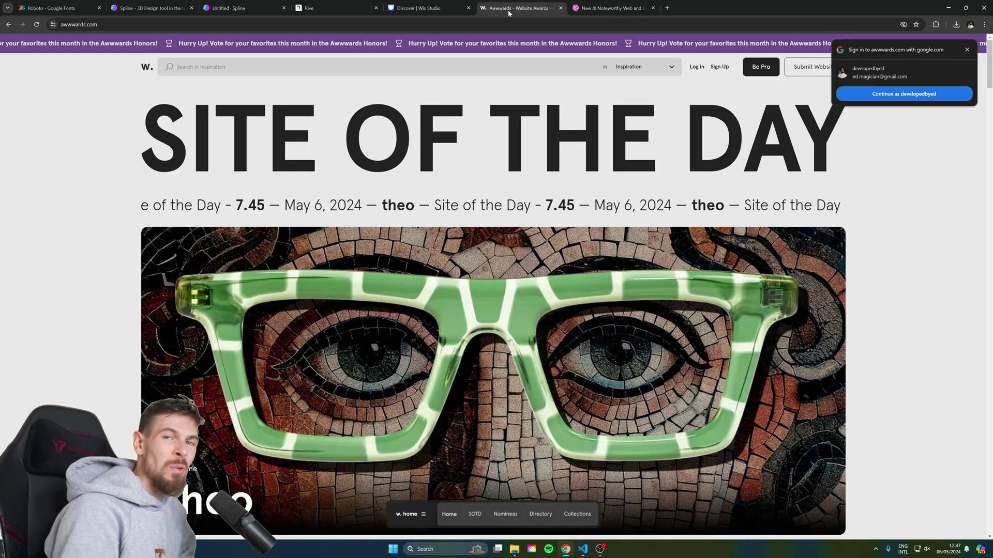
pyautogui.click(556, 194)
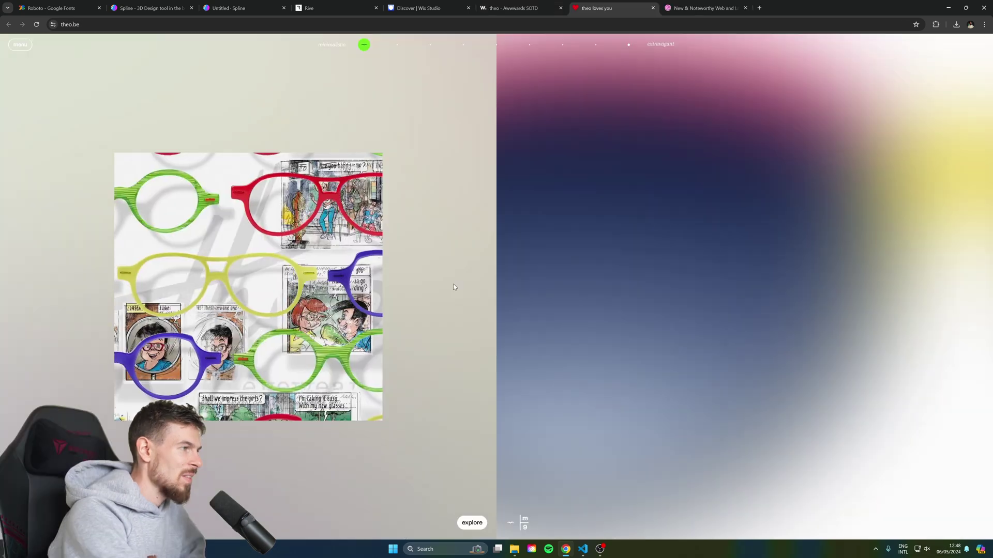
pyautogui.scroll(-3, 453, 284)
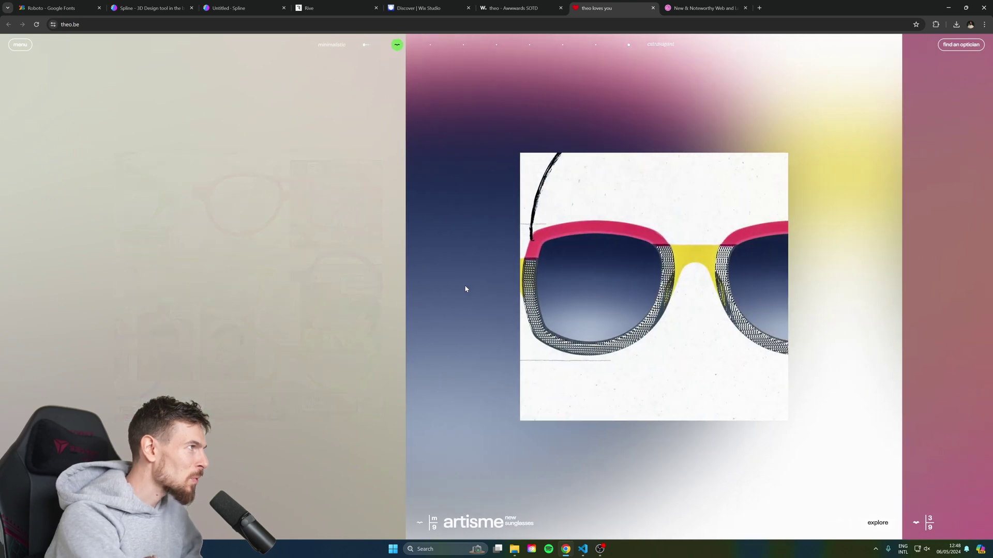
pyautogui.scroll(-5, 466, 289)
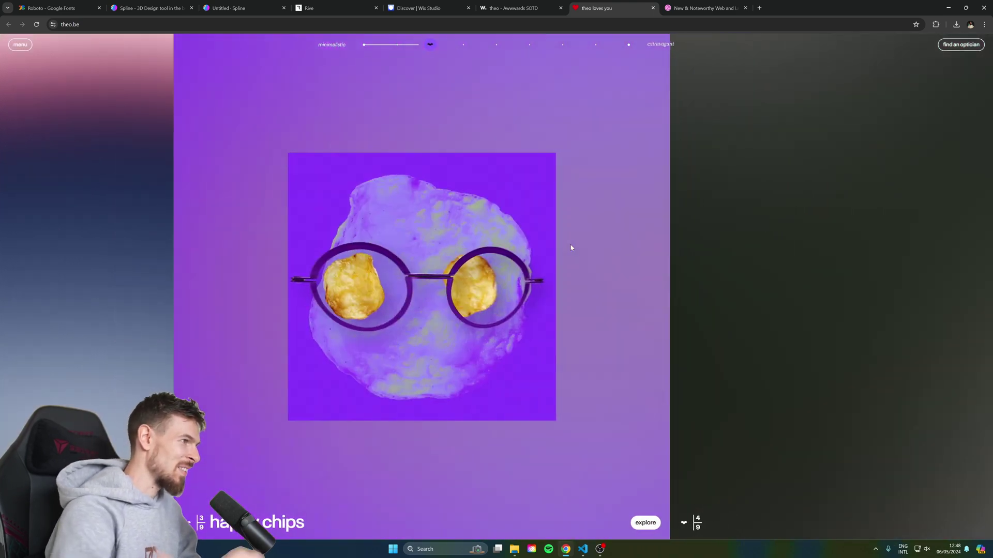
pyautogui.scroll(-3, 570, 246)
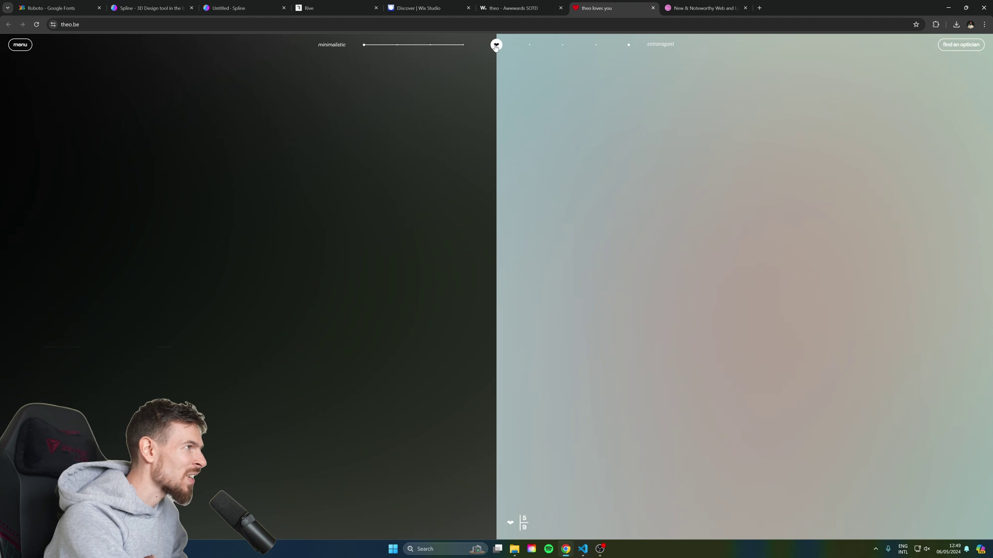
pyautogui.moveTo(530, 46); pyautogui.dragTo(431, 47)
pyautogui.click(562, 45)
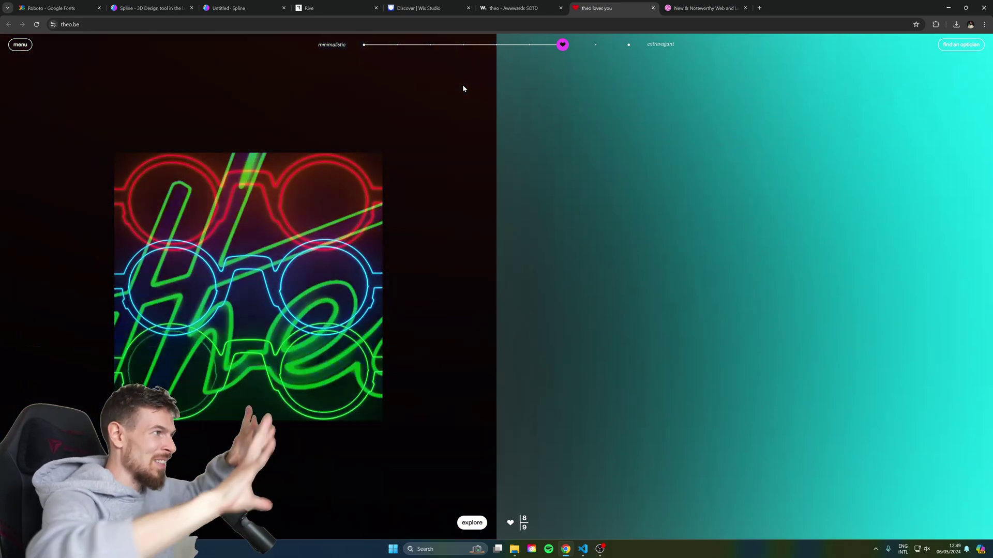
pyautogui.scroll(-5, 711, 272)
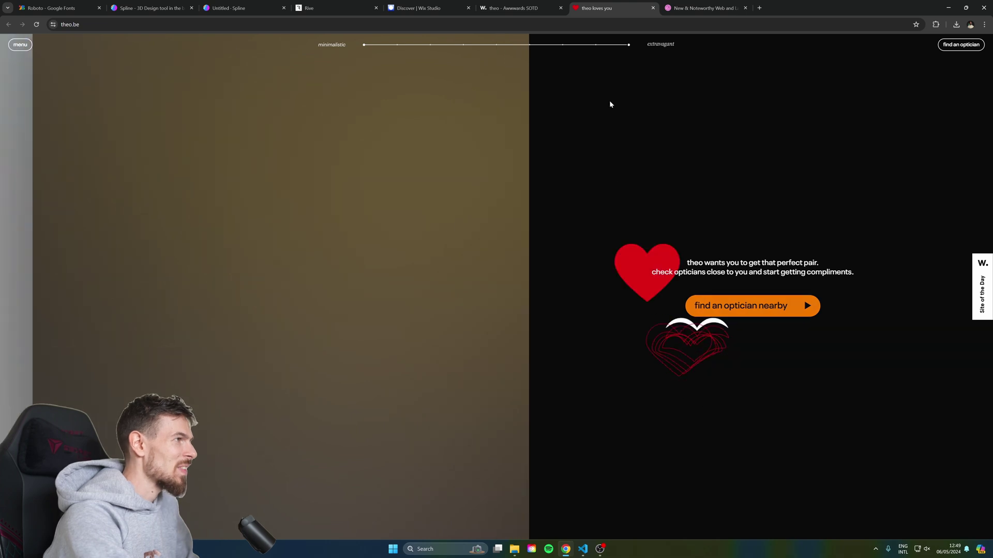
pyautogui.scroll(1, 610, 104)
pyautogui.click(699, 8)
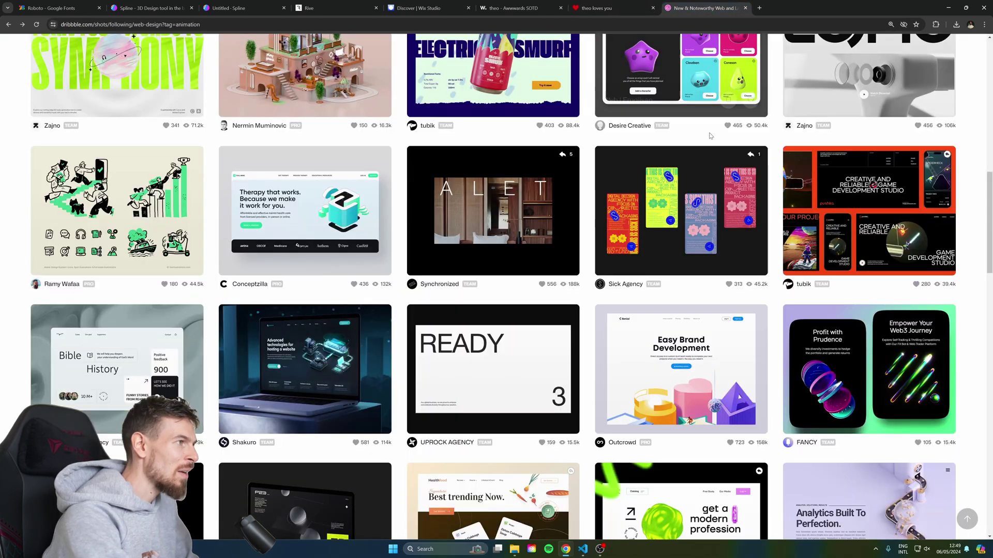